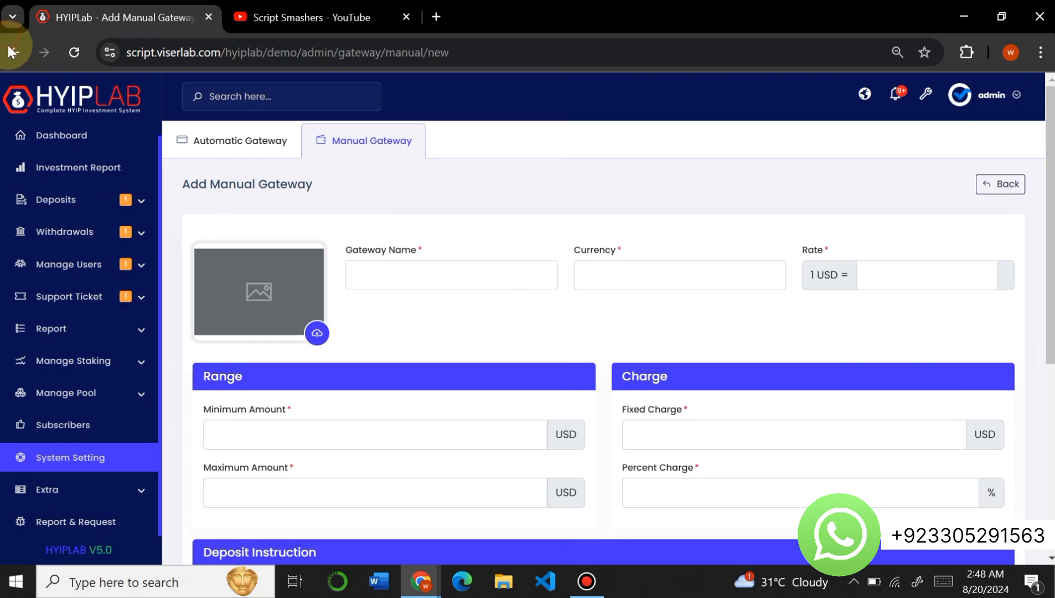
- Return from the manual gateway form to System Settings and open the Manage Frontend content page
{"action": "left_click", "coordinate": [13, 52]}
{"action": "left_click", "coordinate": [13, 52]}
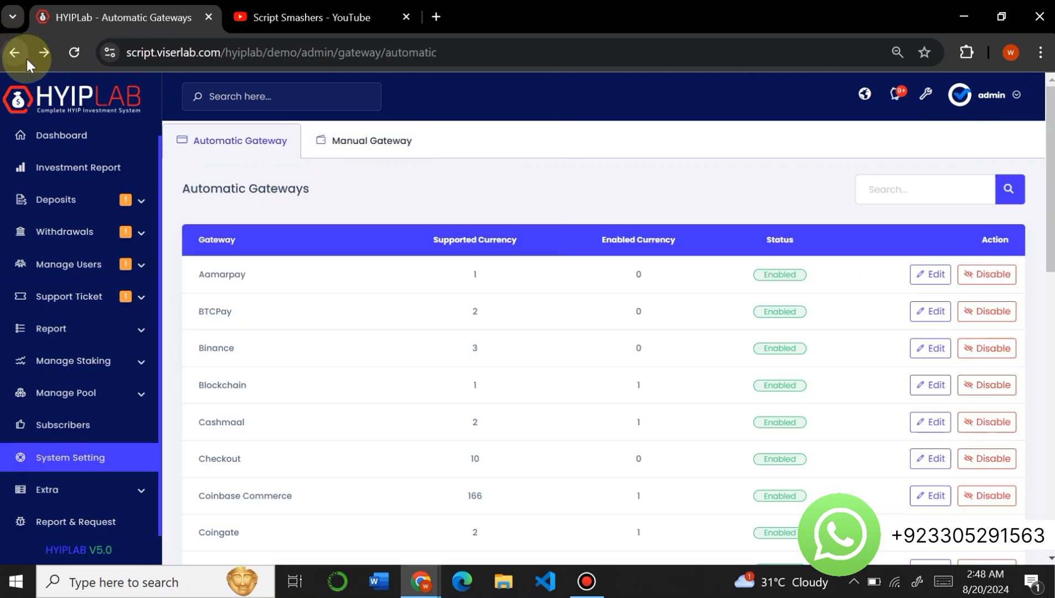
{"action": "left_click", "coordinate": [13, 52]}
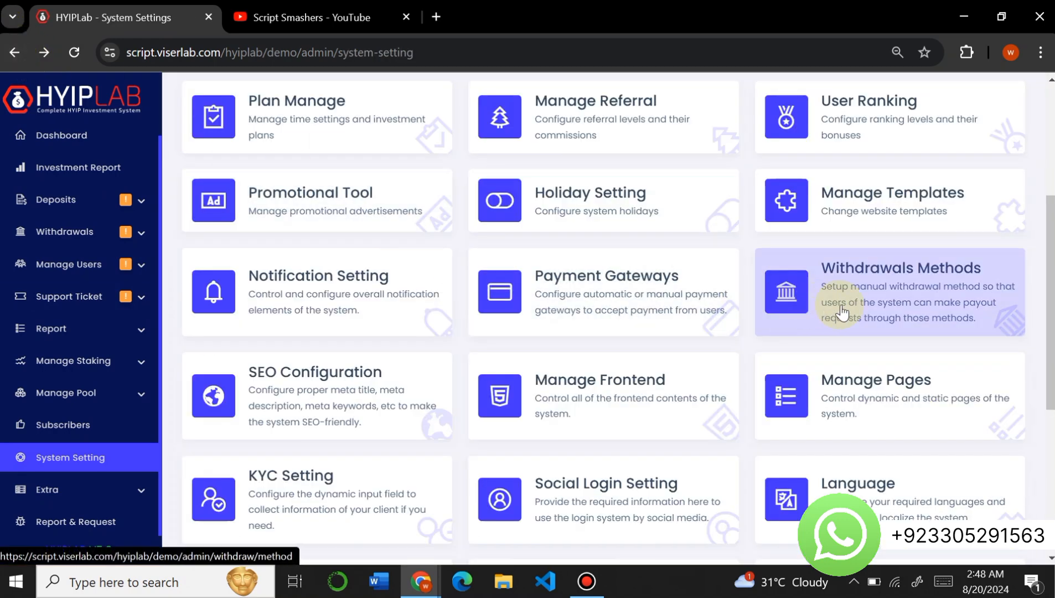
{"action": "scroll", "coordinate": [852, 313], "scroll_direction": "down", "scroll_amount": 1}
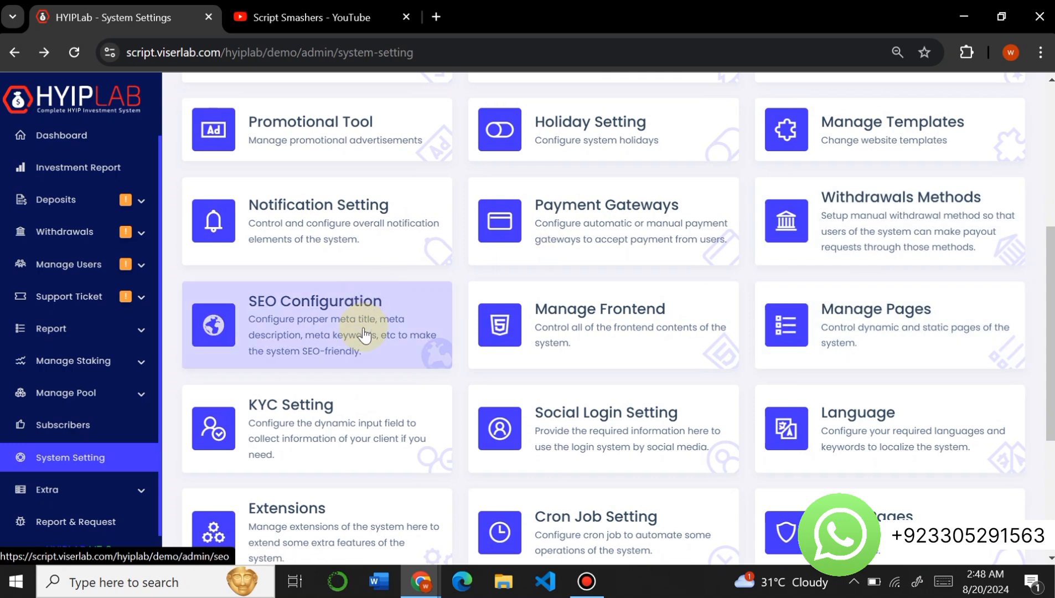
{"action": "left_click", "coordinate": [653, 345]}
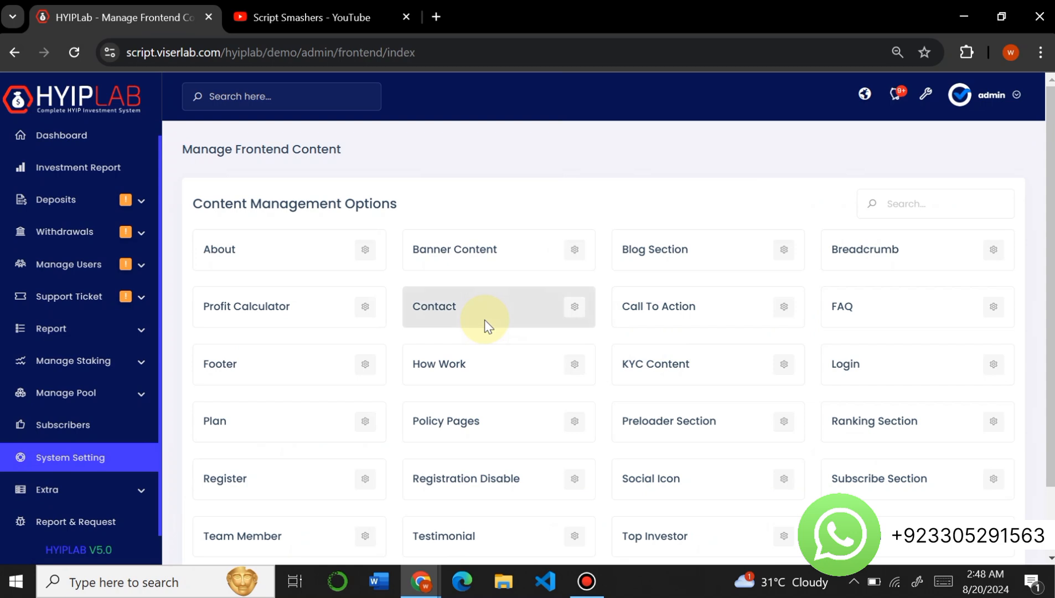
- Examine the Banner Content section's image, heading and button fields, and return to the frontend content list
{"action": "scroll", "coordinate": [485, 320], "scroll_direction": "down", "scroll_amount": 1}
{"action": "scroll", "coordinate": [485, 319], "scroll_direction": "up", "scroll_amount": 1}
{"action": "left_click", "coordinate": [573, 254]}
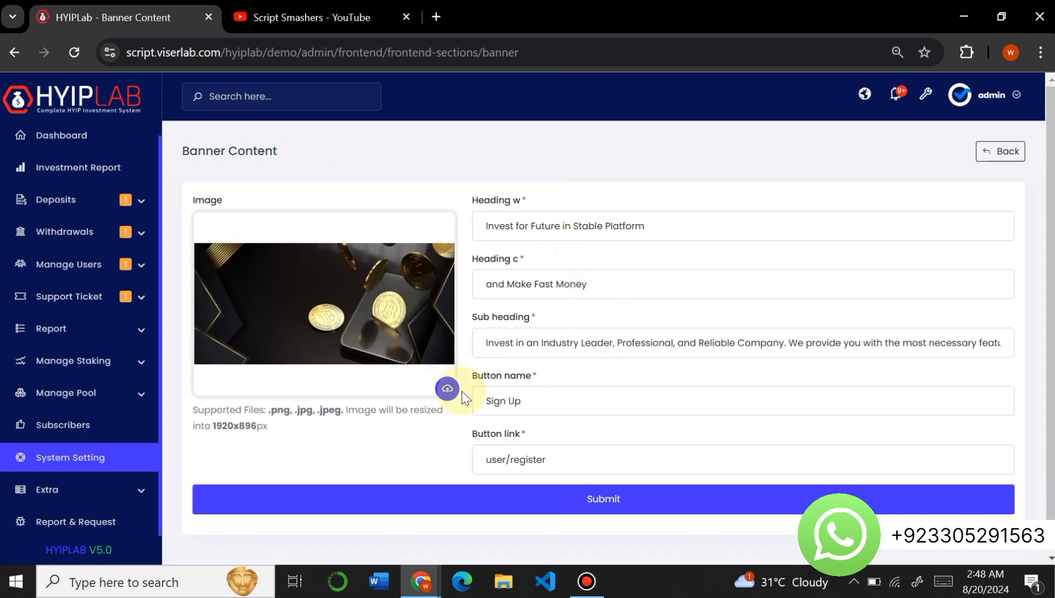
{"action": "left_click_drag", "start_coordinate": [714, 231], "coordinate": [382, 199]}
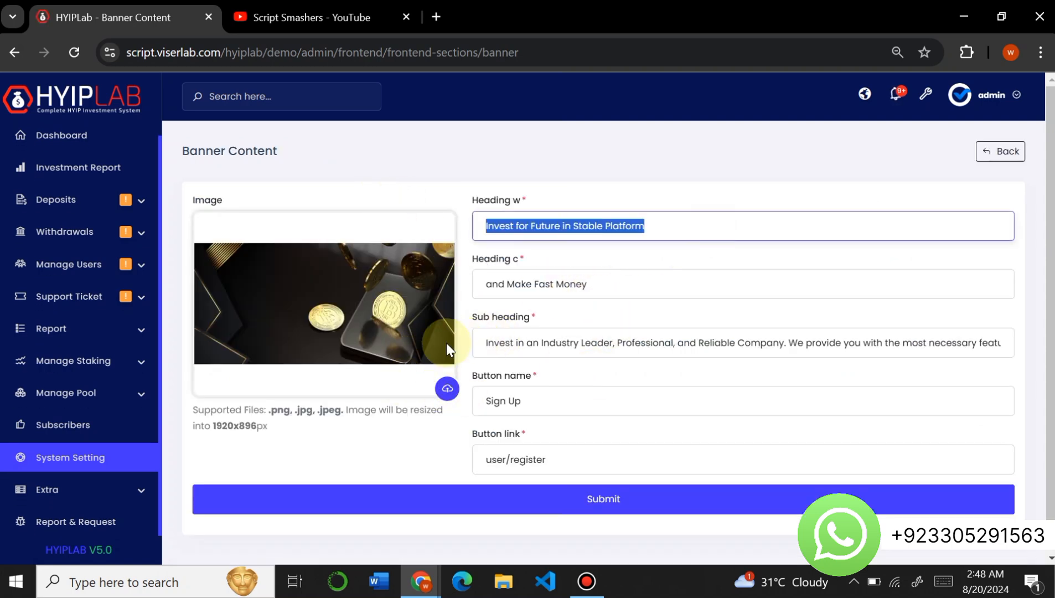
{"action": "left_click", "coordinate": [13, 55]}
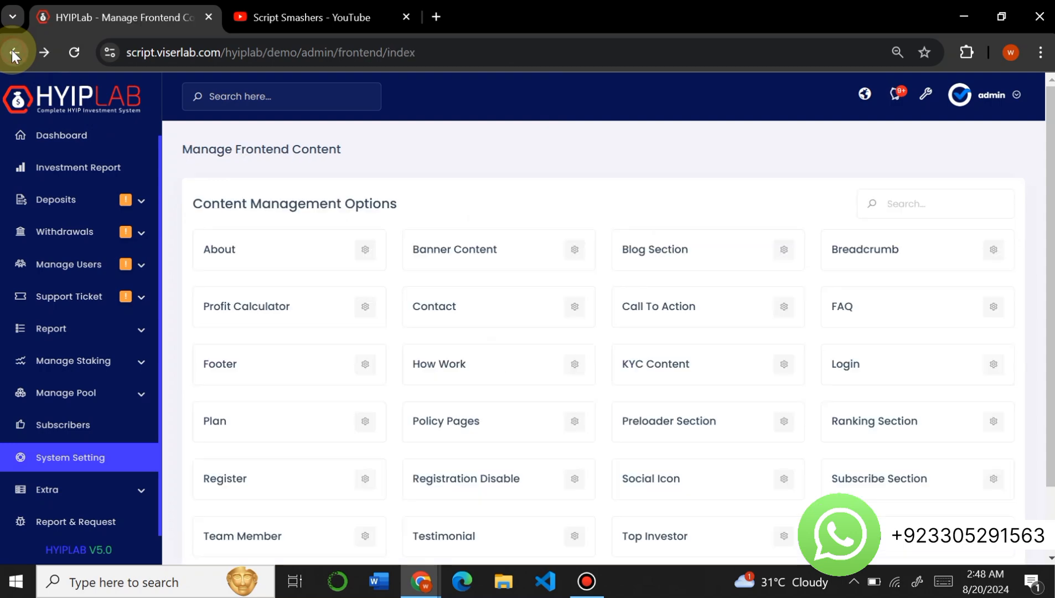
- Examine the Why Choose Us section's headings and item list, and return to the frontend content list
{"action": "scroll", "coordinate": [884, 383], "scroll_direction": "down", "scroll_amount": 1}
{"action": "scroll", "coordinate": [884, 383], "scroll_direction": "down", "scroll_amount": 1}
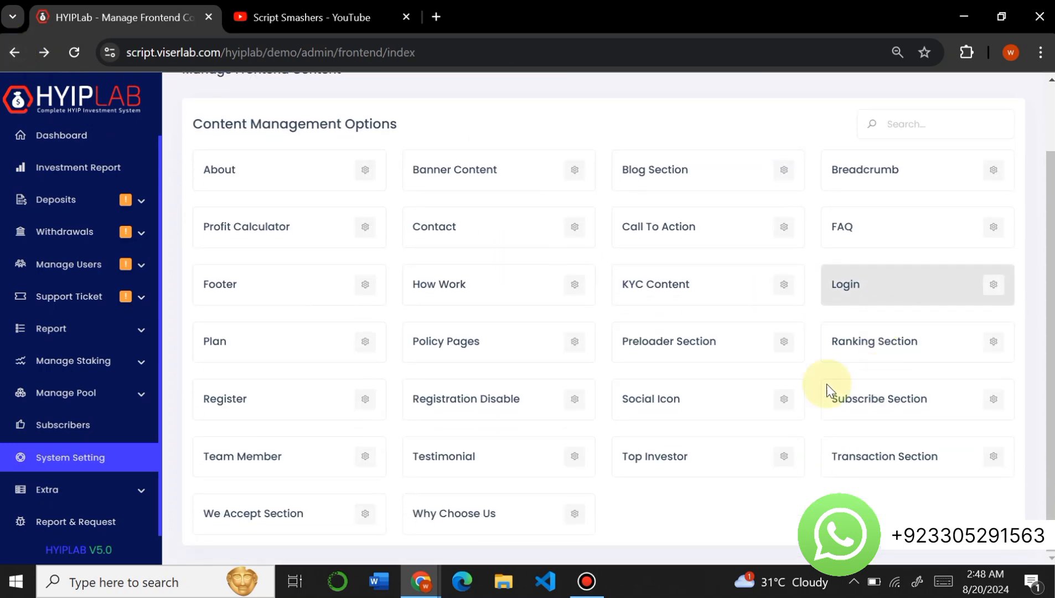
{"action": "left_click", "coordinate": [573, 519]}
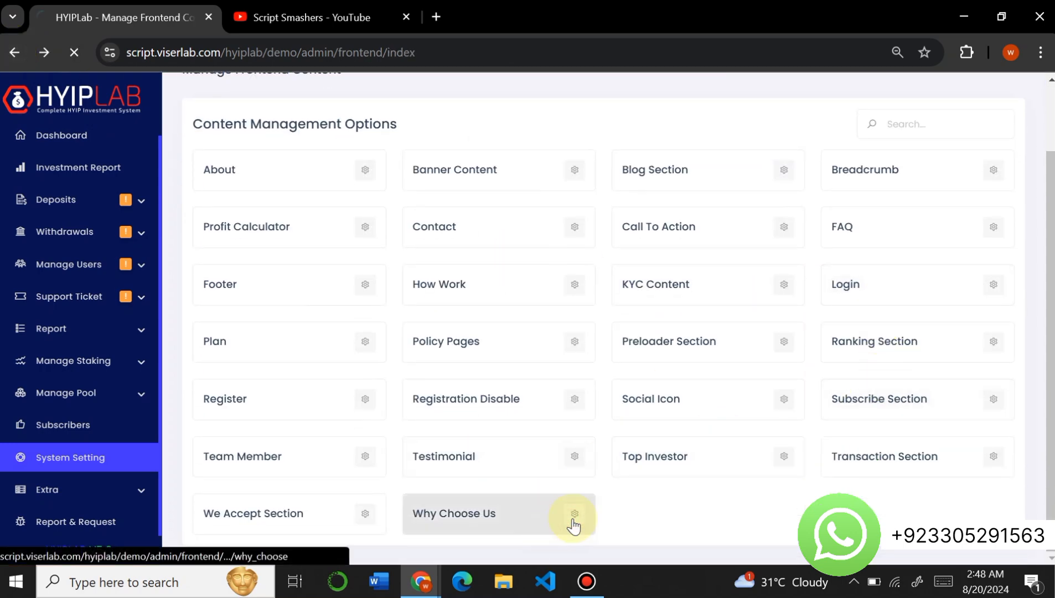
{"action": "scroll", "coordinate": [574, 524], "scroll_direction": "down", "scroll_amount": 6}
{"action": "scroll", "coordinate": [575, 523], "scroll_direction": "up", "scroll_amount": 2}
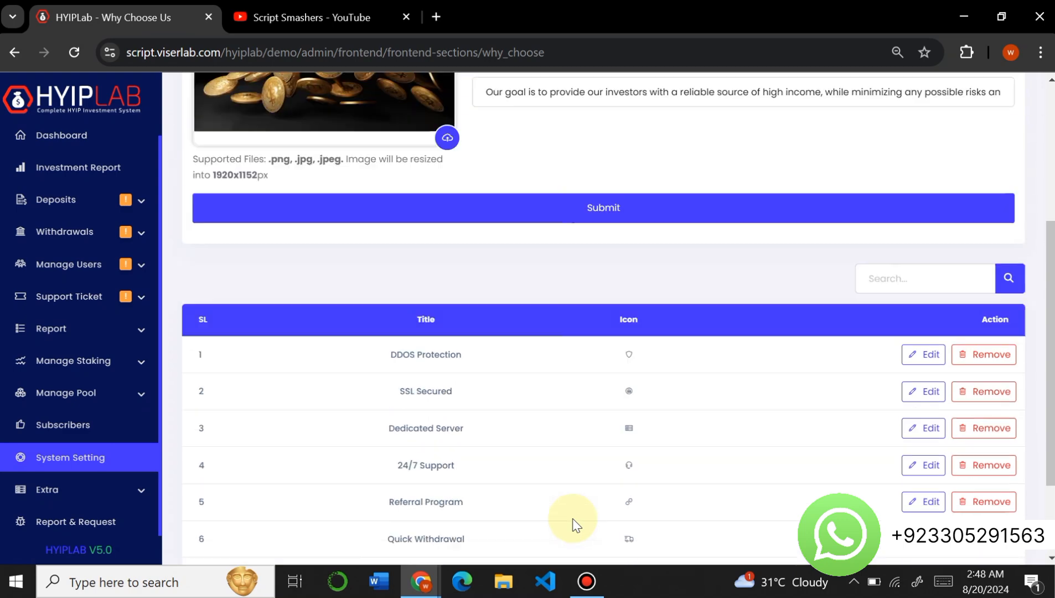
{"action": "scroll", "coordinate": [575, 523], "scroll_direction": "down", "scroll_amount": 2}
{"action": "scroll", "coordinate": [575, 523], "scroll_direction": "up", "scroll_amount": 6}
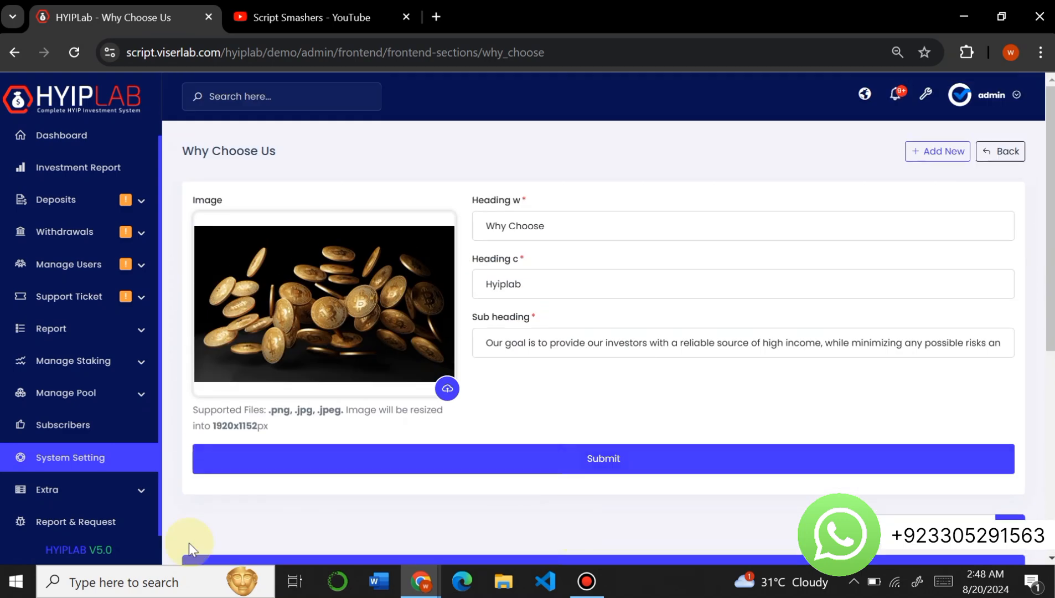
{"action": "left_click", "coordinate": [16, 53]}
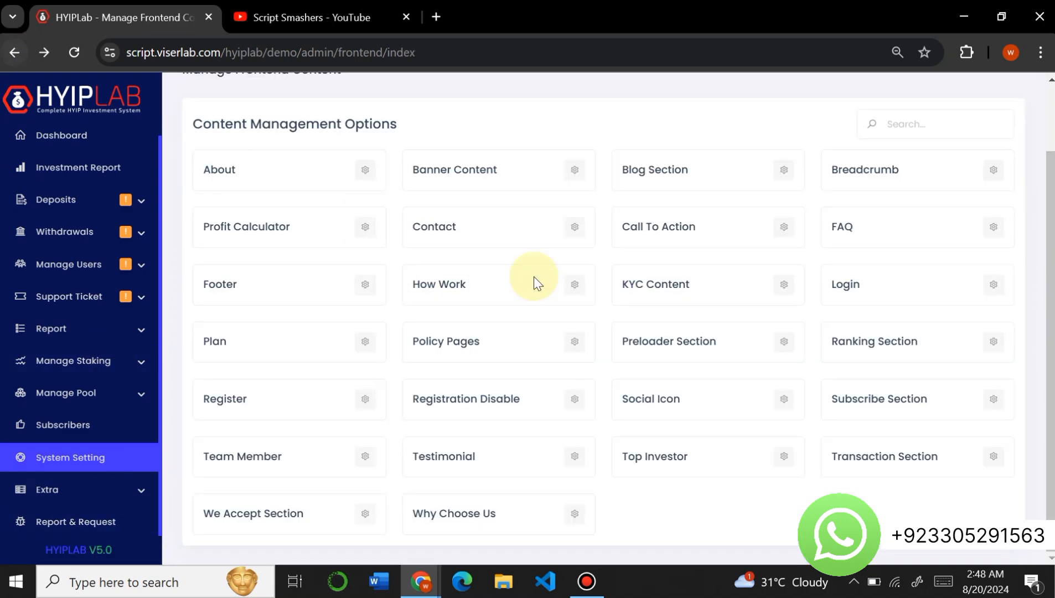
- Return to System Settings and look through the remaining options down to Sitemap XML and Robots txt
{"action": "left_click", "coordinate": [14, 54]}
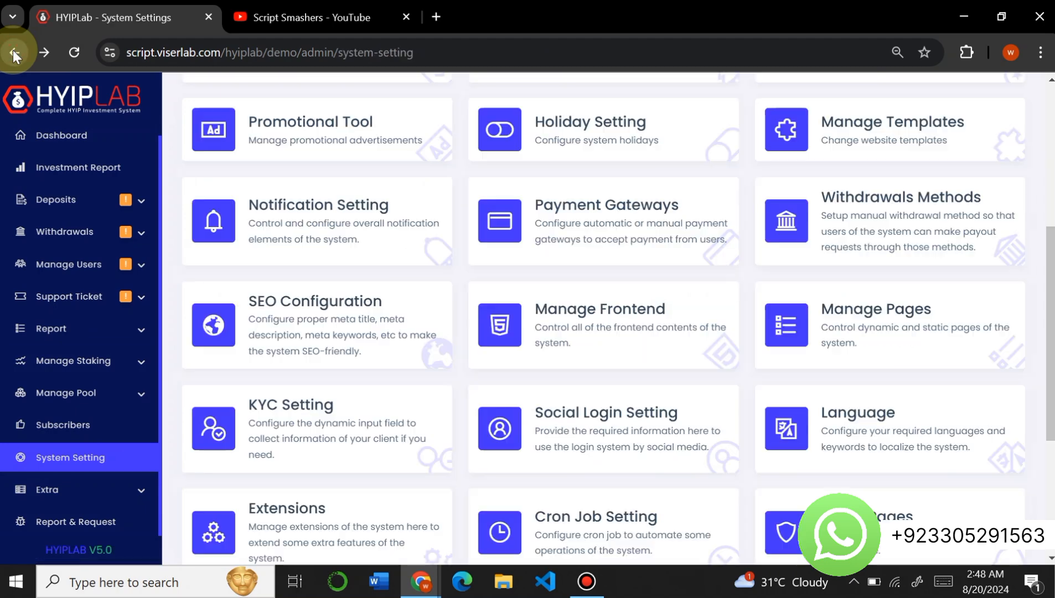
{"action": "scroll", "coordinate": [595, 344], "scroll_direction": "down", "scroll_amount": 2}
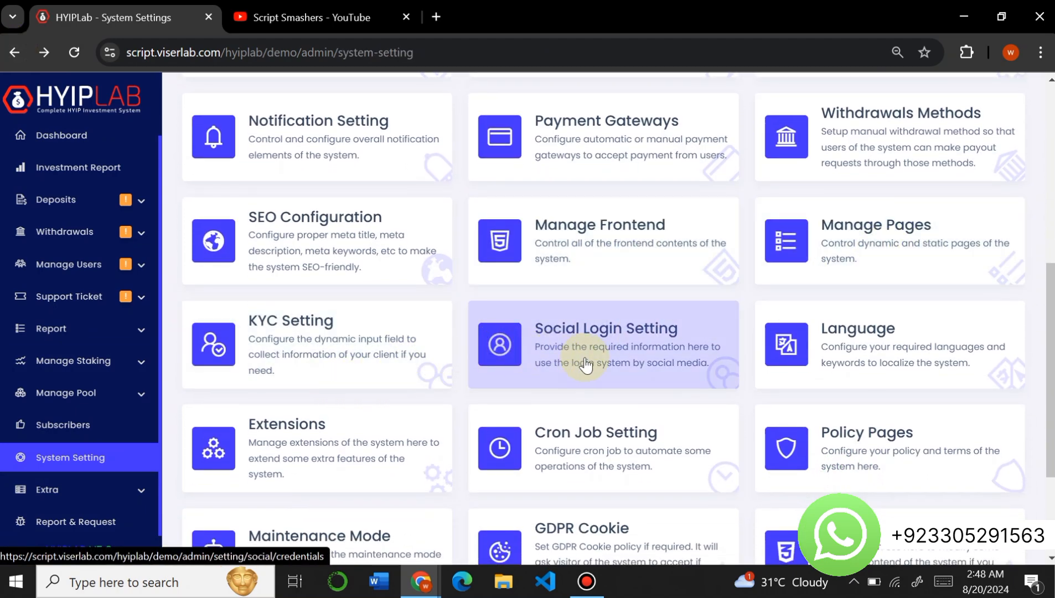
{"action": "scroll", "coordinate": [835, 356], "scroll_direction": "down", "scroll_amount": 1}
{"action": "scroll", "coordinate": [833, 359], "scroll_direction": "down", "scroll_amount": 1}
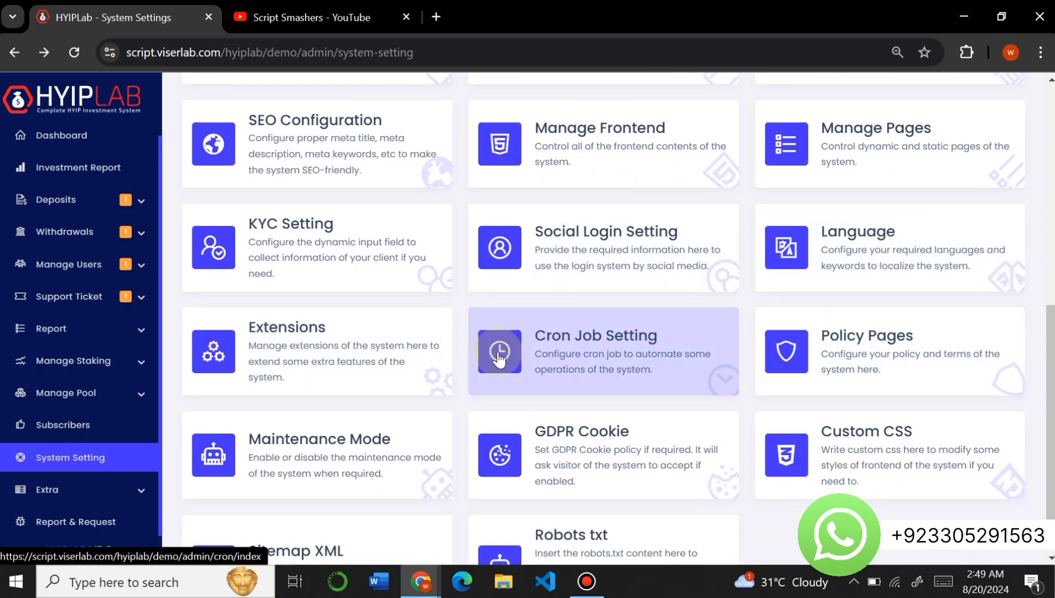
{"action": "scroll", "coordinate": [669, 380], "scroll_direction": "down", "scroll_amount": 2}
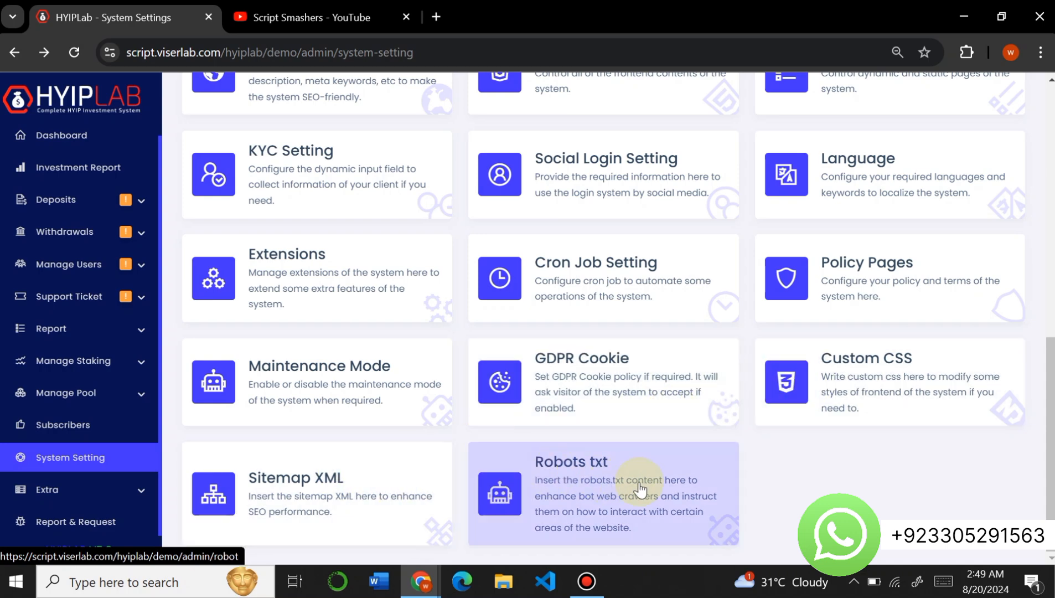
{"action": "scroll", "coordinate": [630, 364], "scroll_direction": "up", "scroll_amount": 10}
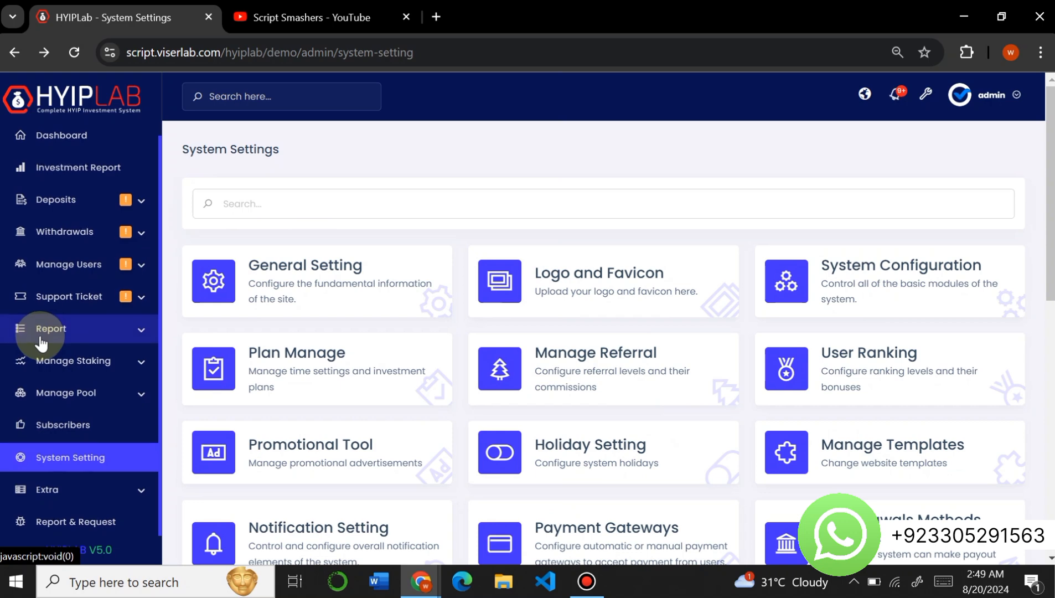
{"action": "scroll", "coordinate": [35, 341], "scroll_direction": "up", "scroll_amount": 1}
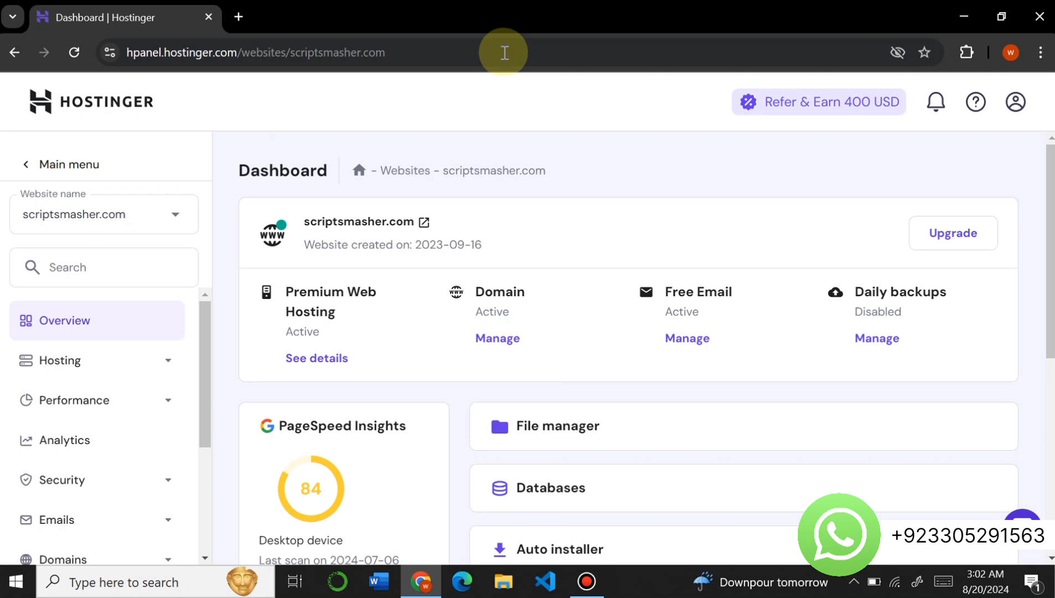
- Open the public_html/demo3 folder in the Hostinger file manager for scriptsmasher.com and view the upload choices without uploading
{"action": "scroll", "coordinate": [515, 222], "scroll_direction": "down", "scroll_amount": 3}
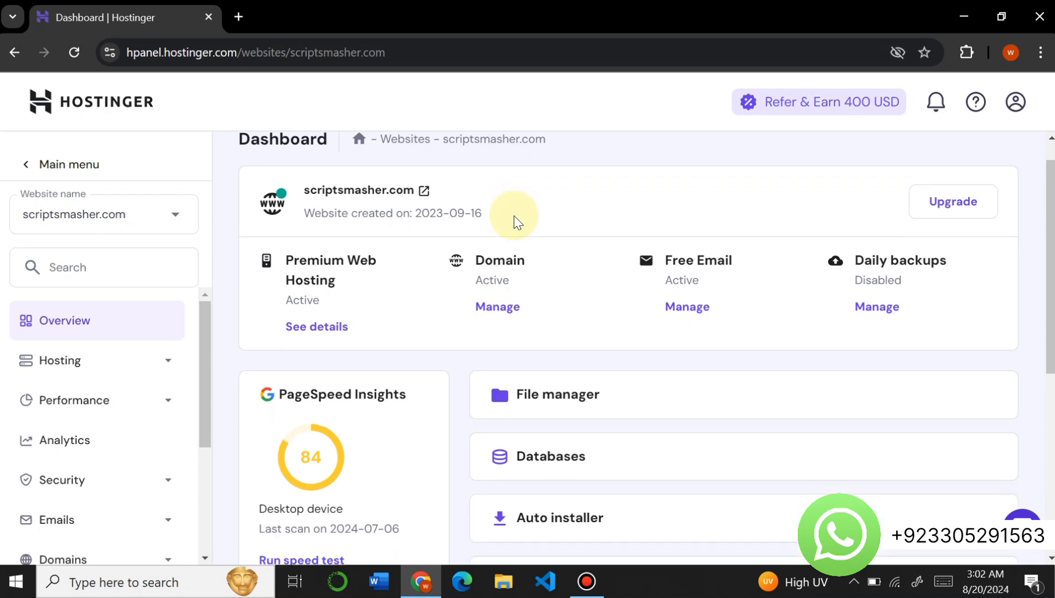
{"action": "left_click", "coordinate": [525, 285]}
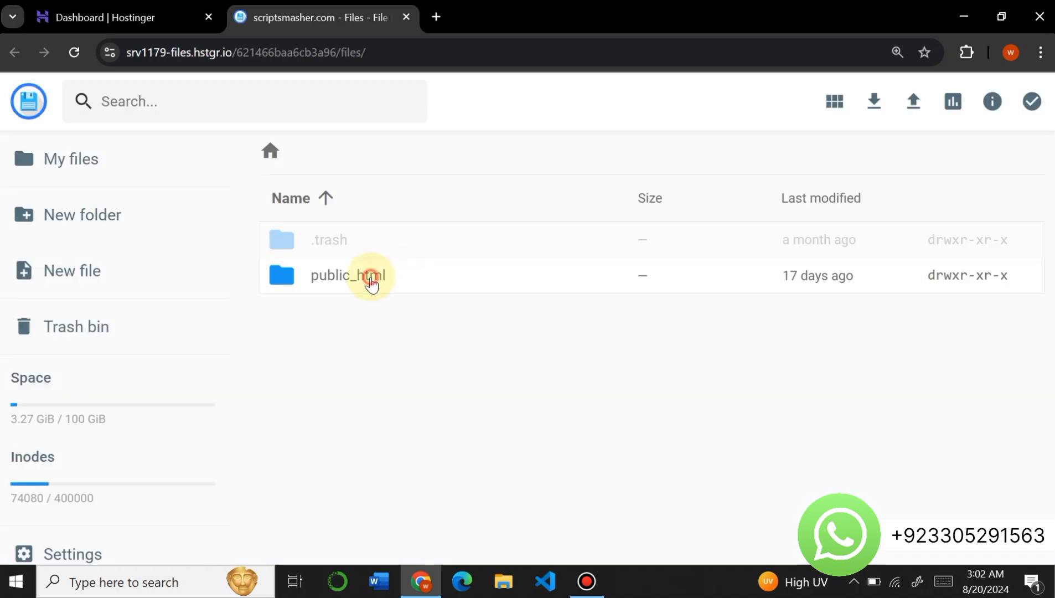
{"action": "double_click", "coordinate": [365, 277]}
{"action": "scroll", "coordinate": [353, 380], "scroll_direction": "down", "scroll_amount": 2}
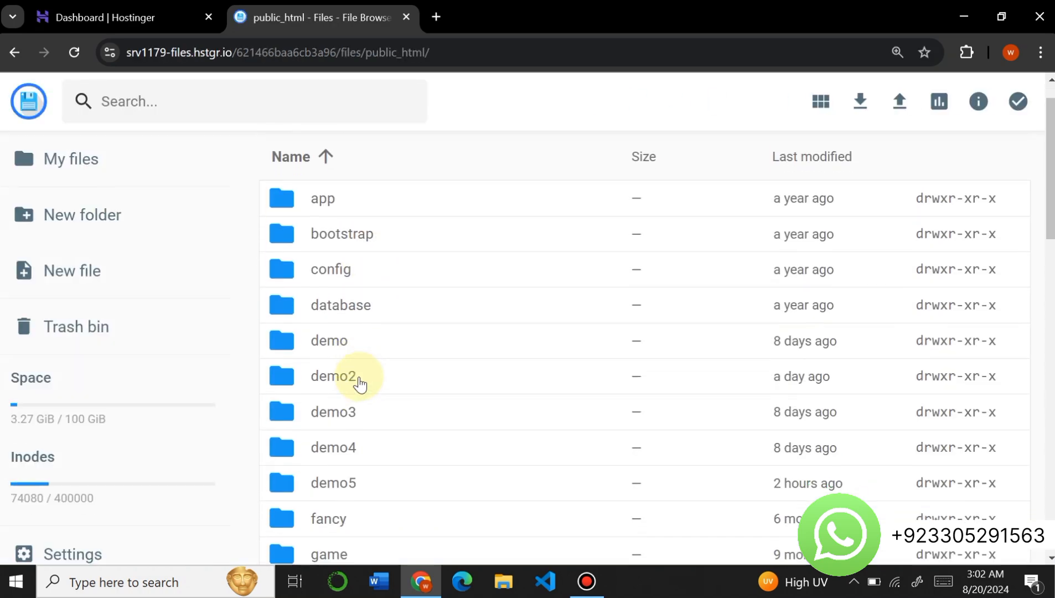
{"action": "double_click", "coordinate": [348, 401]}
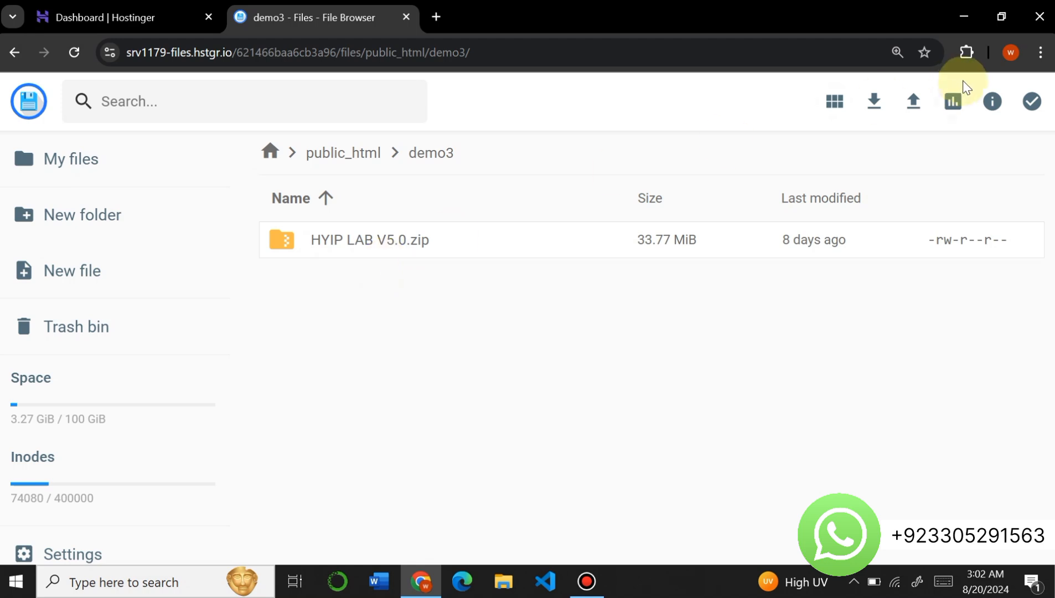
{"action": "left_click", "coordinate": [914, 101]}
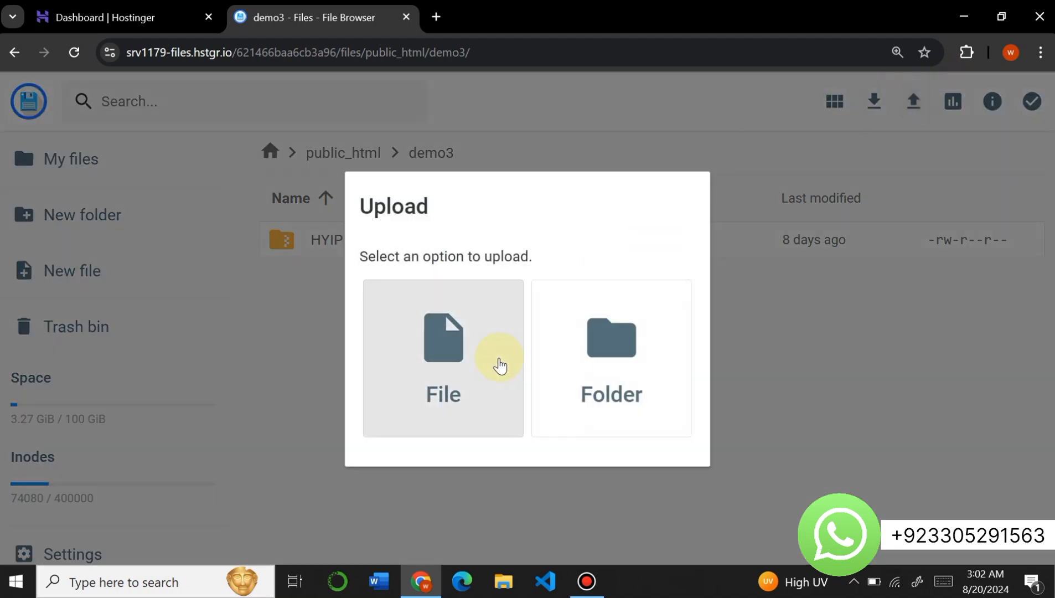
{"action": "left_click", "coordinate": [797, 266]}
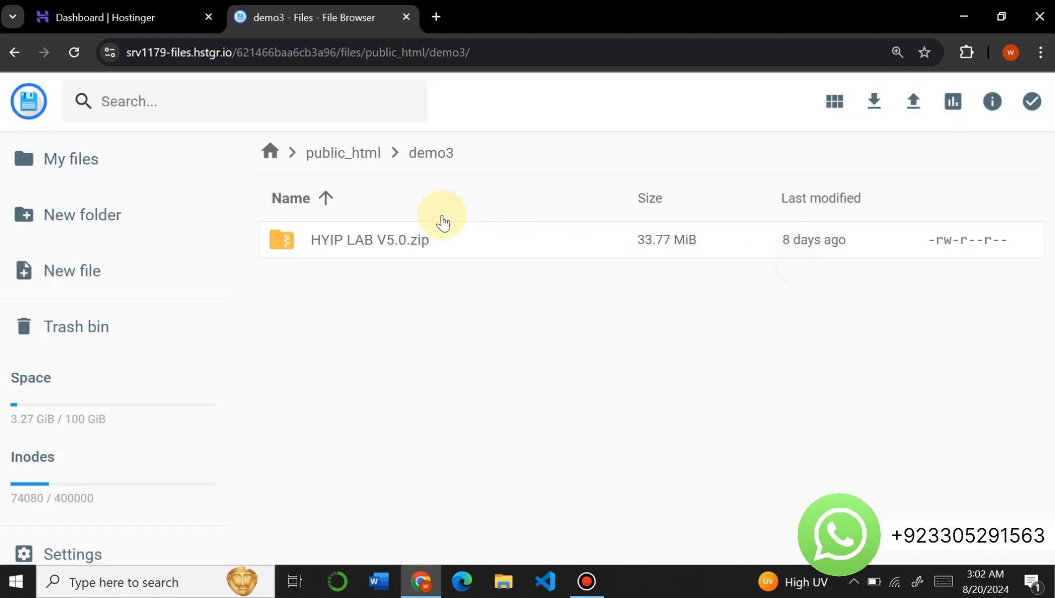
- Extract HYIP LAB V5.0.zip into the current demo3 folder, using "." as the folder name
{"action": "left_click", "coordinate": [369, 249]}
{"action": "right_click", "coordinate": [369, 249]}
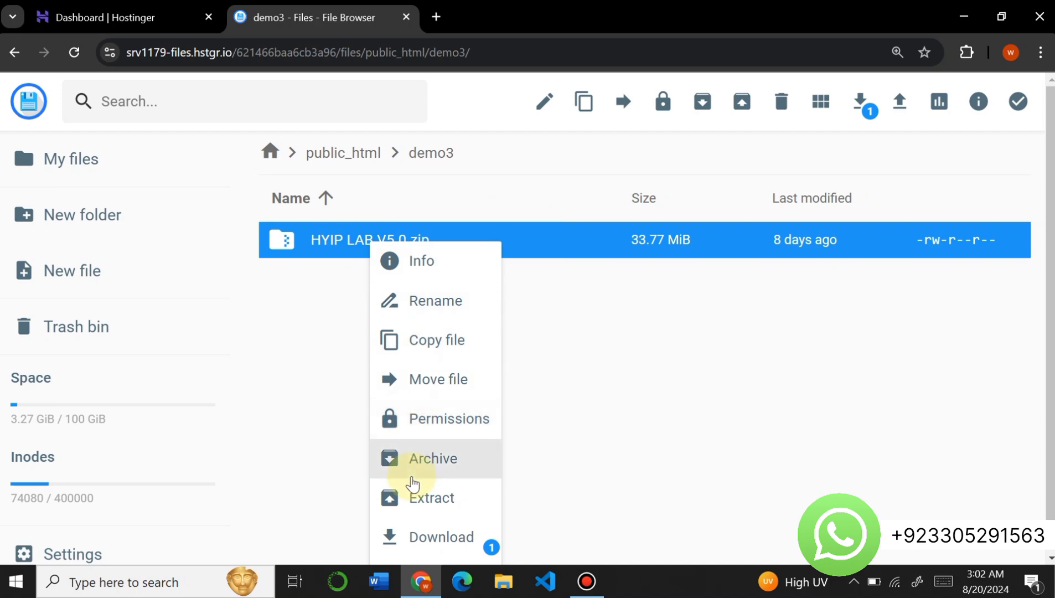
{"action": "left_click", "coordinate": [413, 497]}
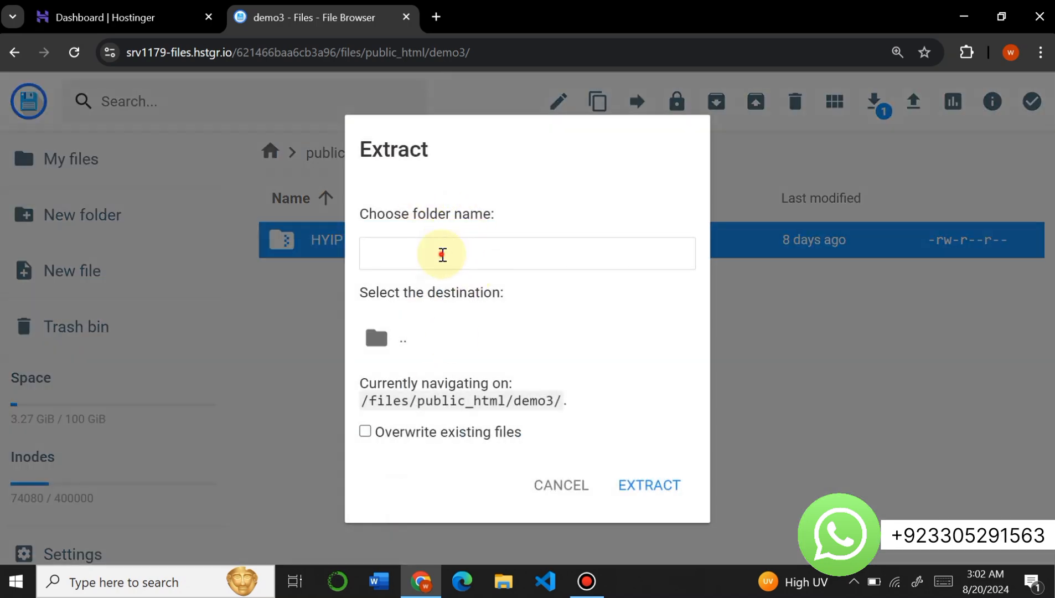
{"action": "left_click", "coordinate": [443, 252]}
{"action": "type", "text": "."}
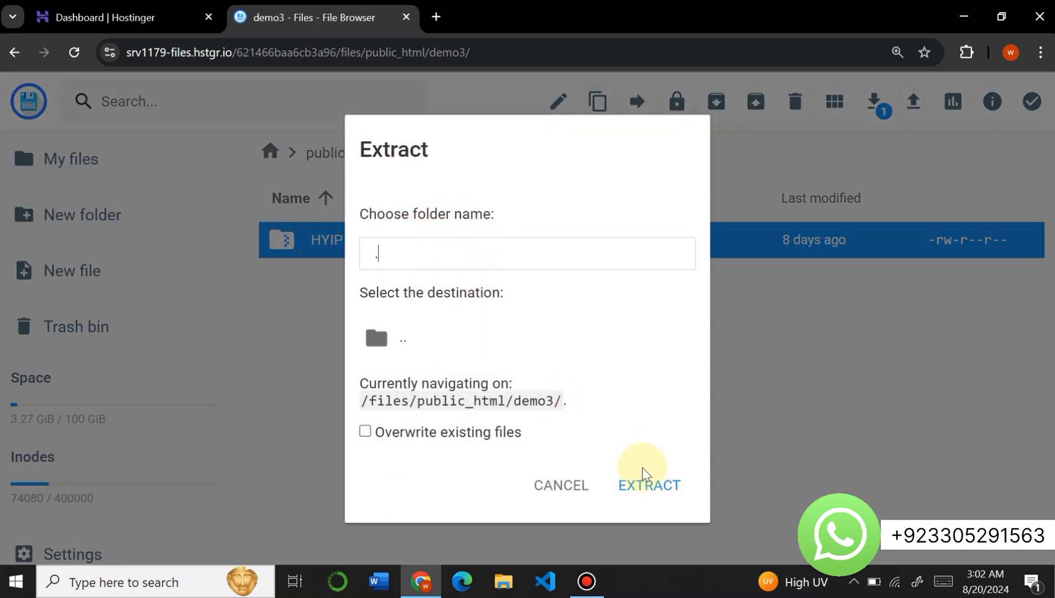
{"action": "left_click", "coordinate": [650, 492]}
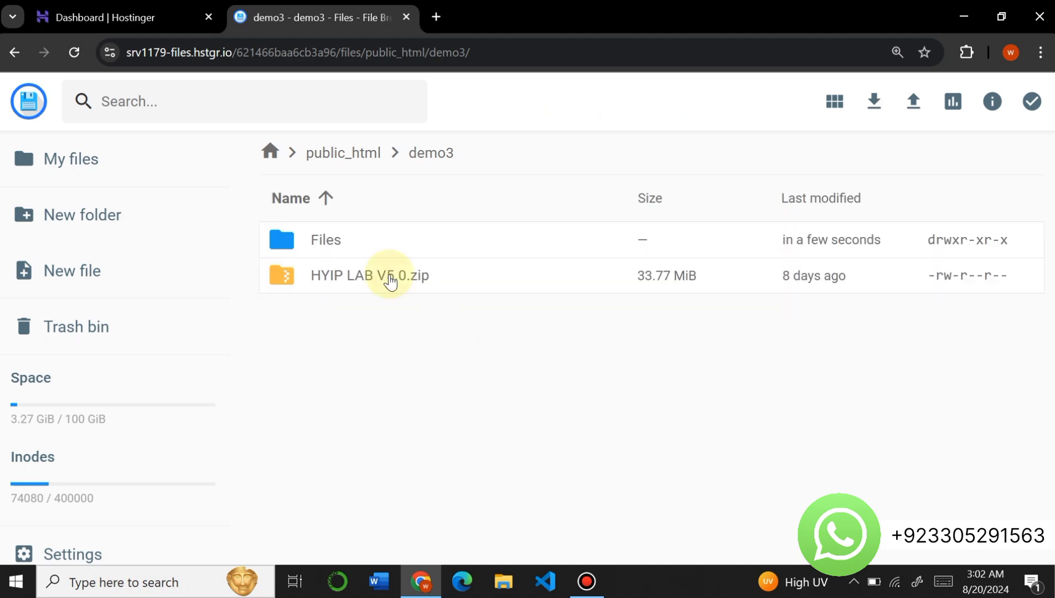
- Move everything inside the extracted Files folder up one level into demo3
{"action": "double_click", "coordinate": [345, 248]}
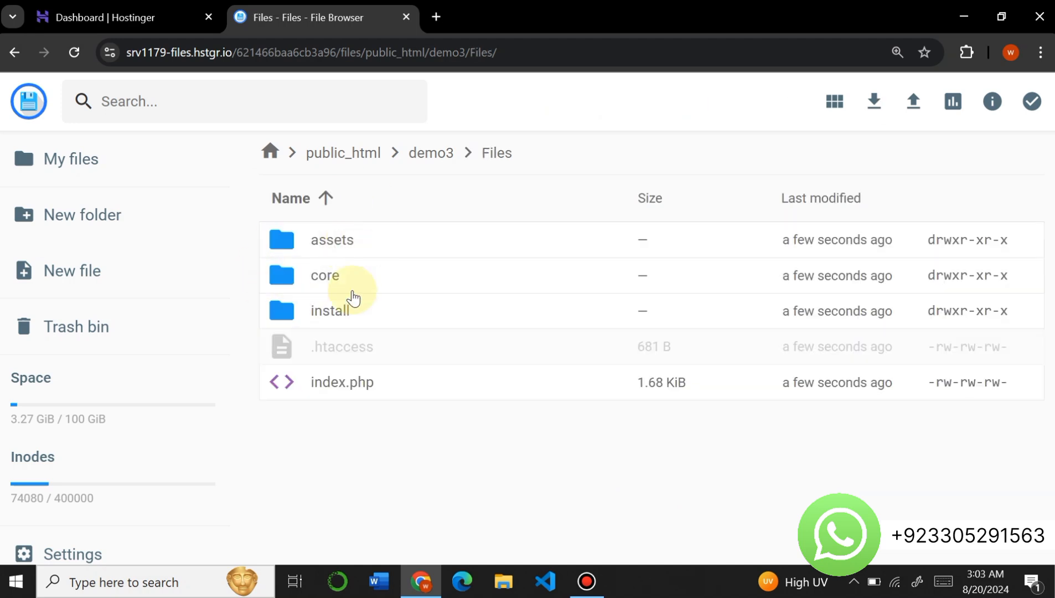
{"action": "key", "text": "ctrl+a"}
{"action": "right_click", "coordinate": [324, 267]}
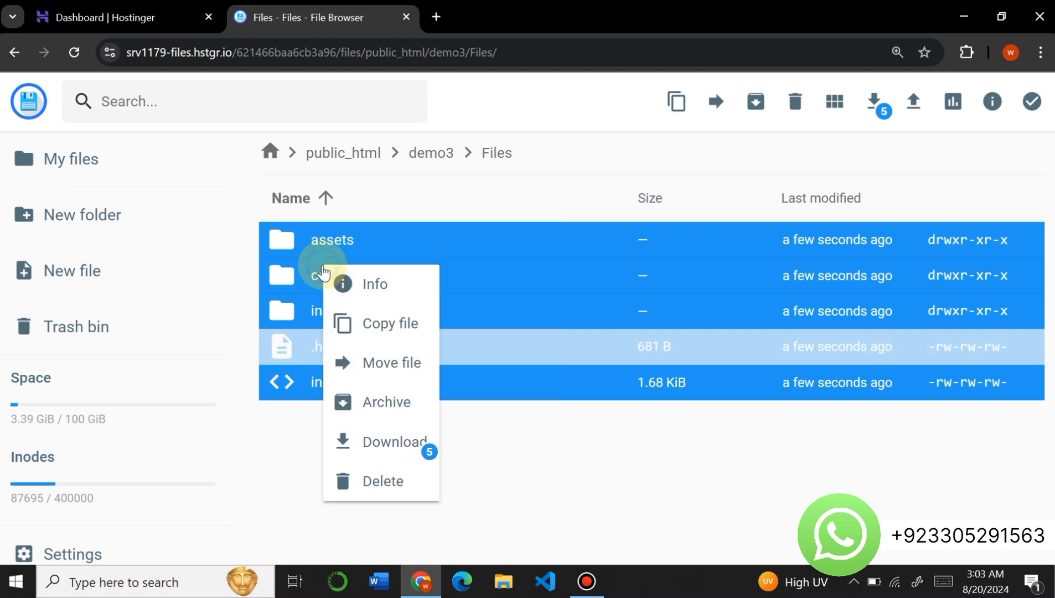
{"action": "left_click", "coordinate": [360, 359]}
{"action": "left_click", "coordinate": [431, 207]}
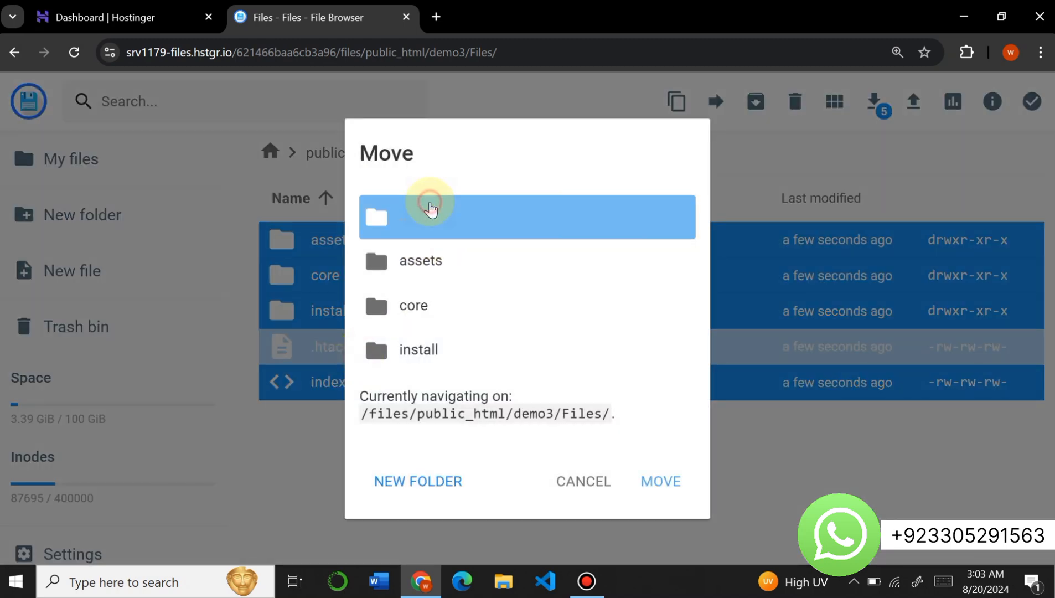
{"action": "left_click", "coordinate": [661, 479]}
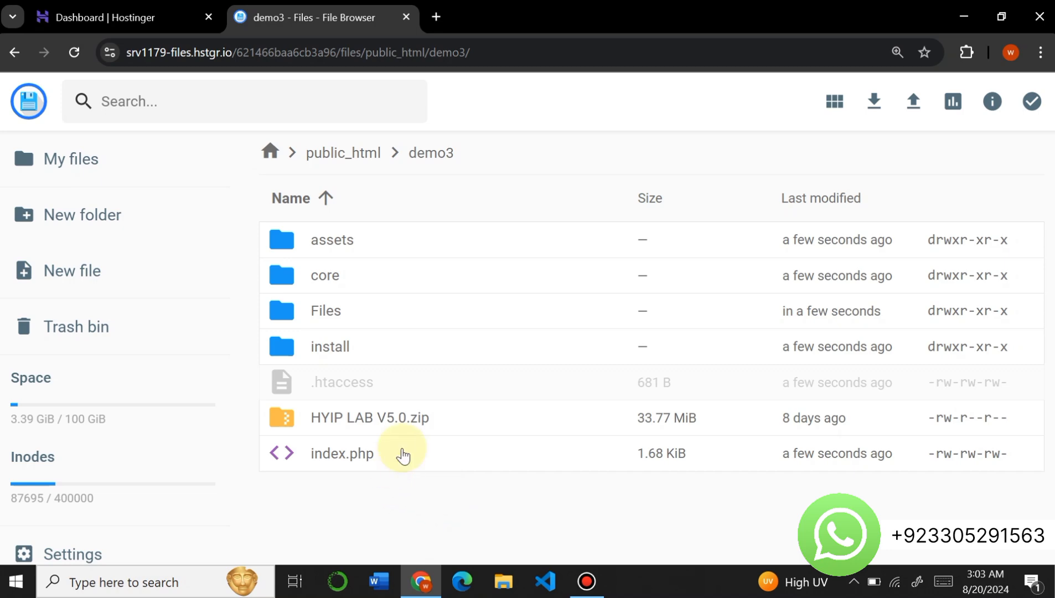
- Delete the HYIP LAB V5.0.zip archive from the demo3 folder
{"action": "left_click", "coordinate": [393, 426]}
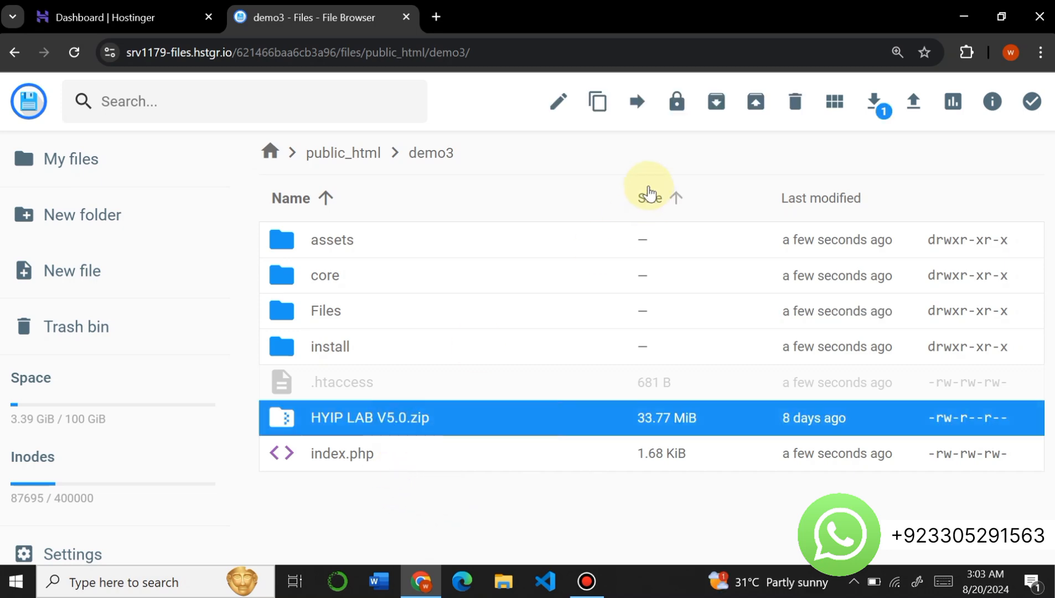
{"action": "left_click", "coordinate": [795, 102]}
{"action": "left_click", "coordinate": [642, 361]}
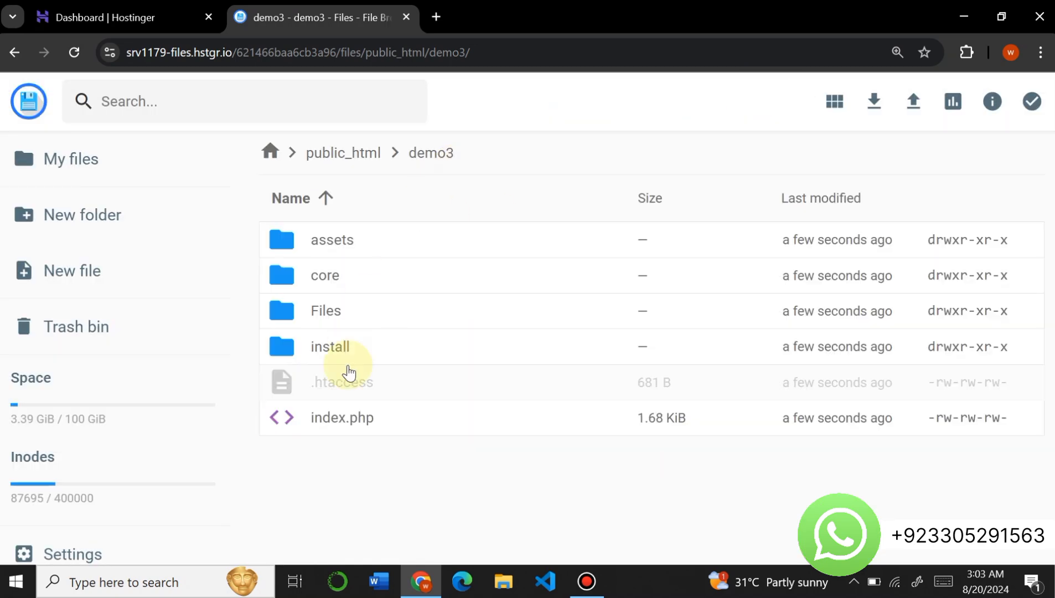
- Load demo3.scriptsmasher.com in a new browser tab to start the script installer
{"action": "left_click", "coordinate": [439, 17]}
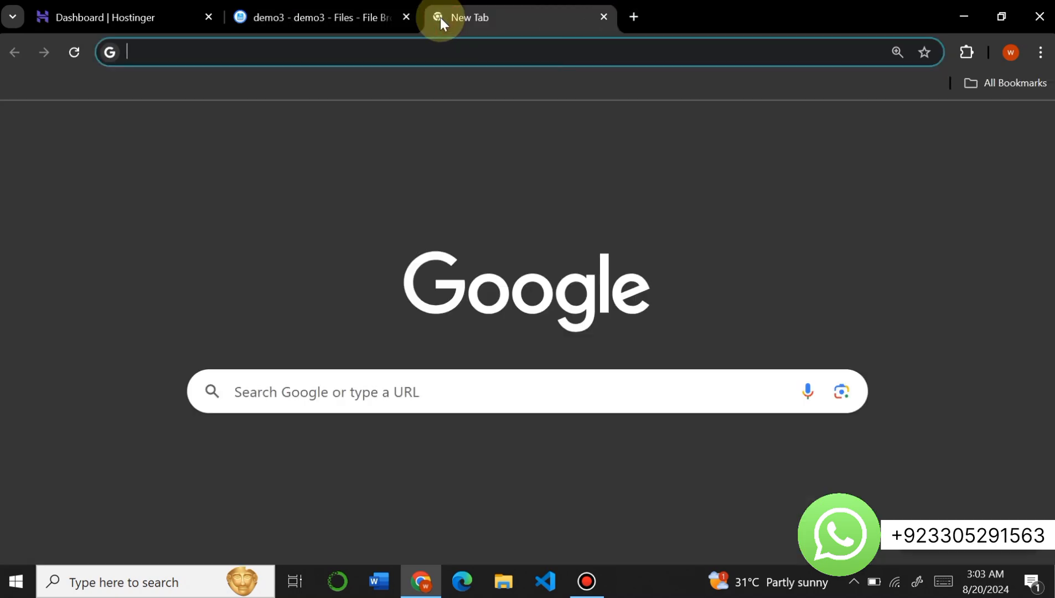
{"action": "type", "text": "dem"}
{"action": "key", "text": "BackSpace"}
{"action": "key", "text": "BackSpace"}
{"action": "key", "text": "BackSpace"}
{"action": "key", "text": "BackSpace"}
{"action": "type", "text": "d"}
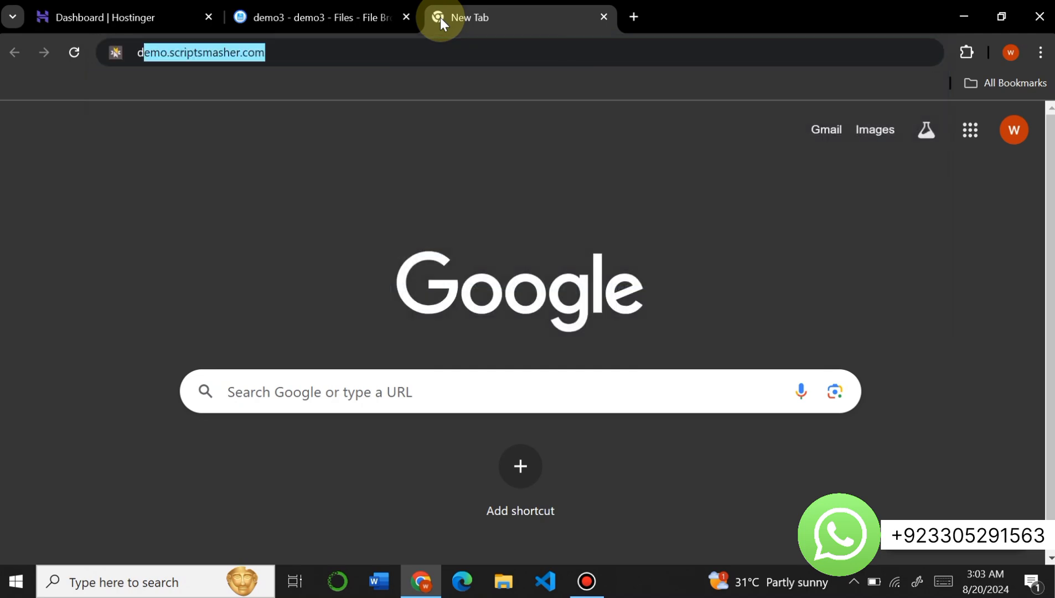
{"action": "type", "text": "emo3"}
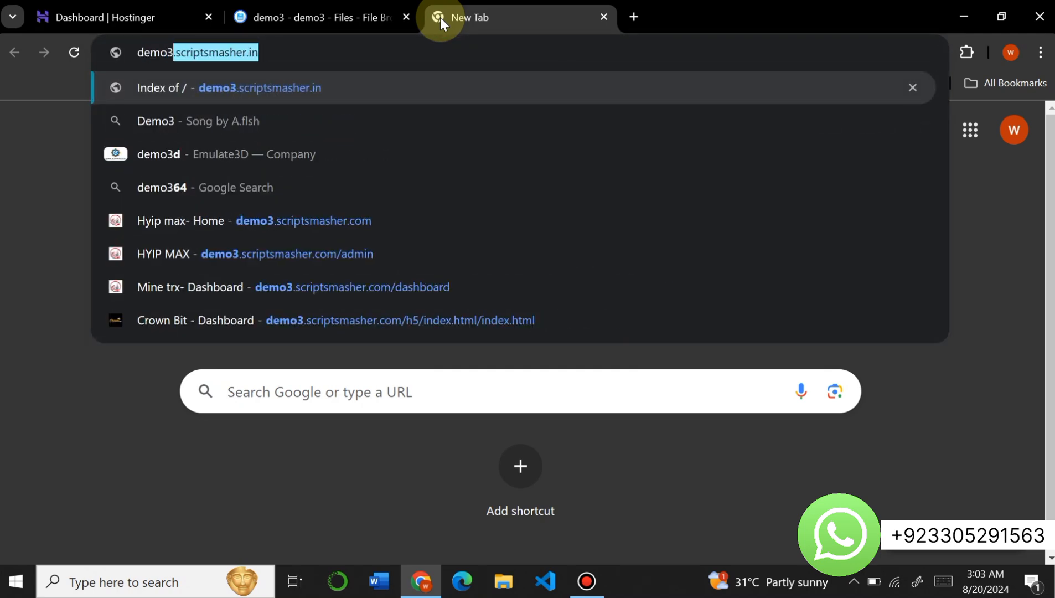
{"action": "key", "text": "End"}
{"action": "key", "text": "BackSpace"}
{"action": "key", "text": "BackSpace"}
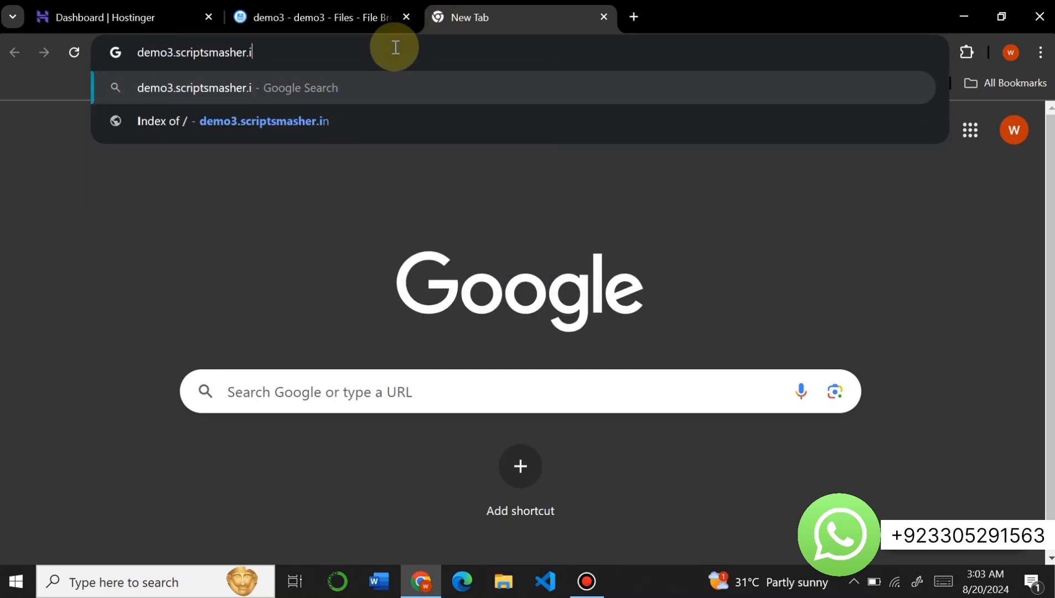
{"action": "type", "text": "com"}
{"action": "key", "text": "Return"}
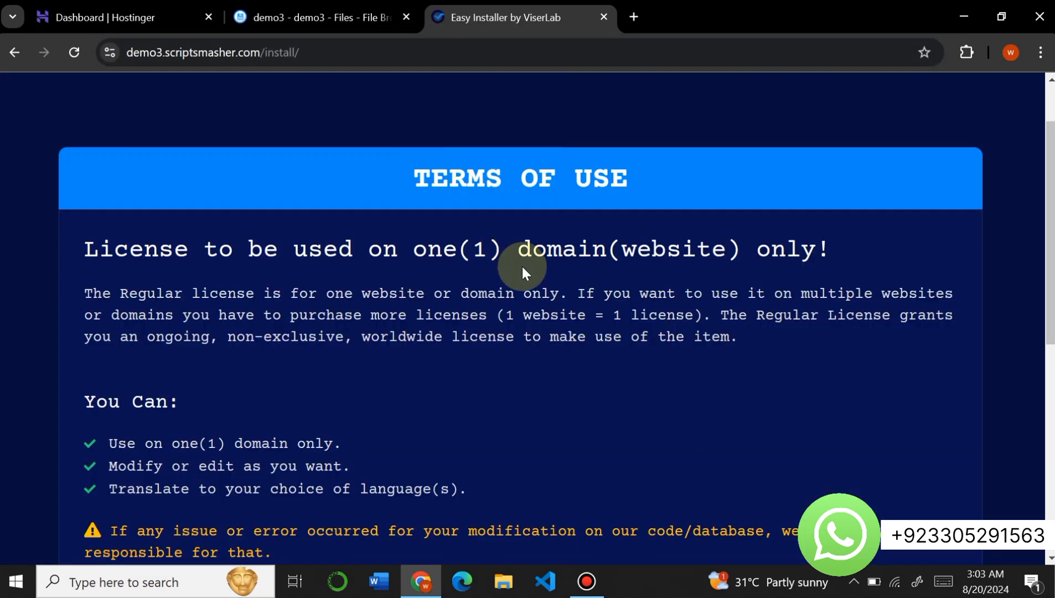
- Review the installer's terms of use and agree to them to continue to the requirements check
{"action": "scroll", "coordinate": [522, 268], "scroll_direction": "down", "scroll_amount": 4}
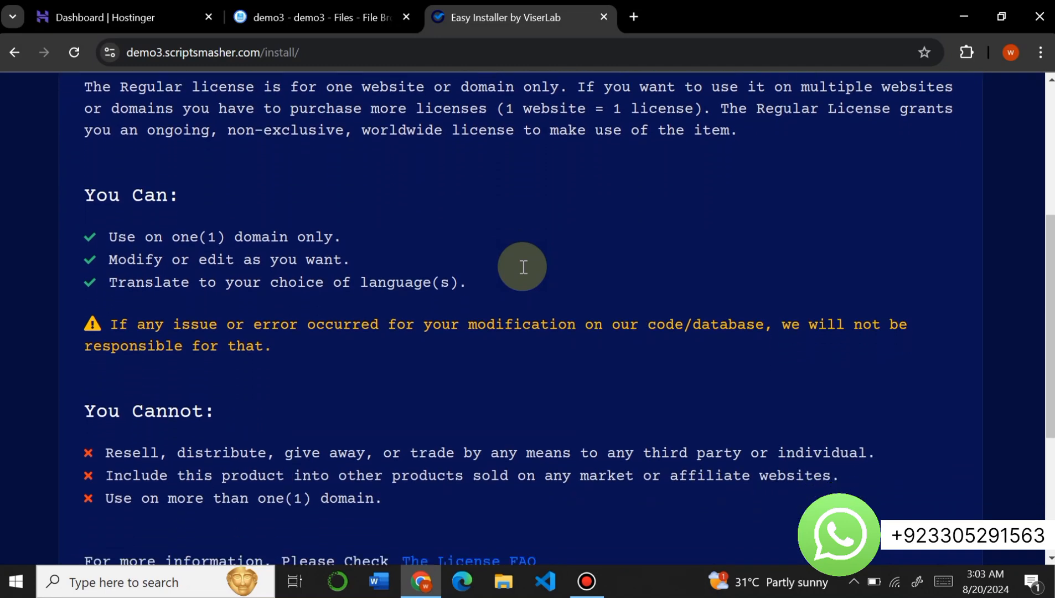
{"action": "scroll", "coordinate": [522, 268], "scroll_direction": "down", "scroll_amount": 4}
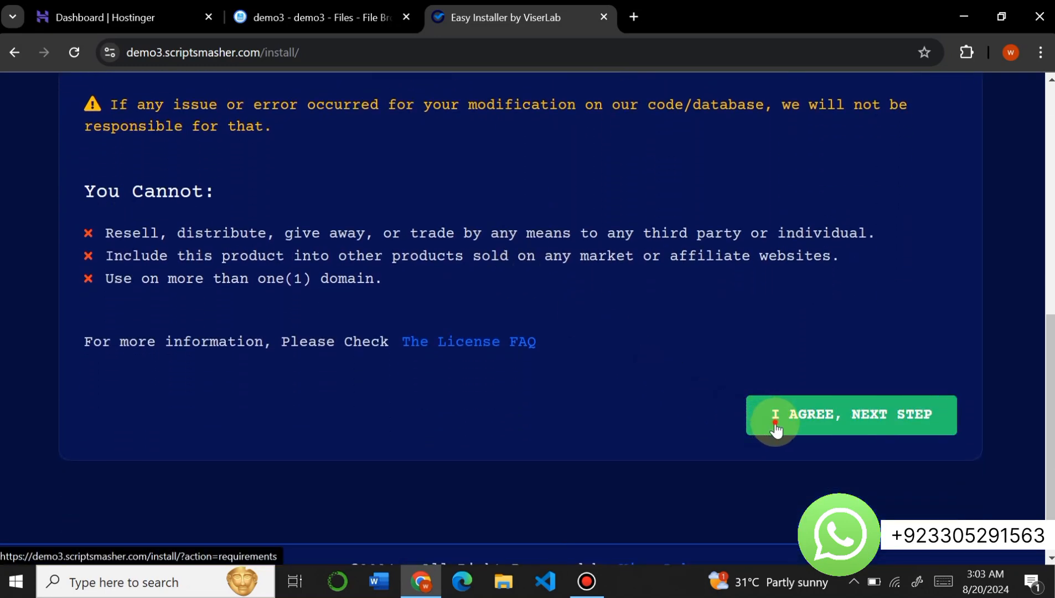
{"action": "left_click", "coordinate": [776, 429]}
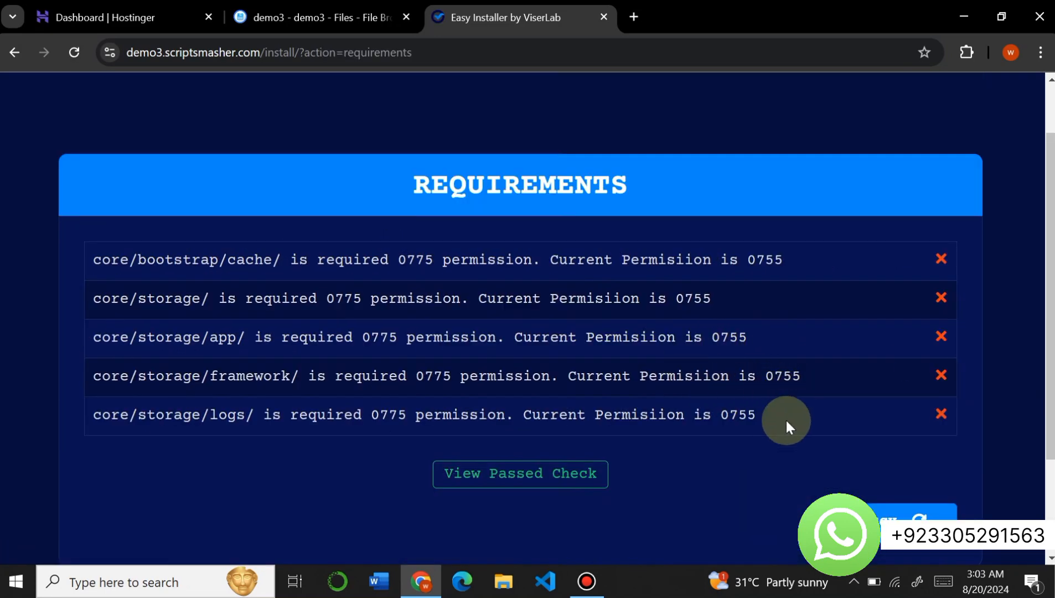
- In the file manager, set the permissions of demo3/core/bootstrap/cache to 775 by granting the group write access
{"action": "left_click", "coordinate": [279, 15]}
{"action": "double_click", "coordinate": [303, 278]}
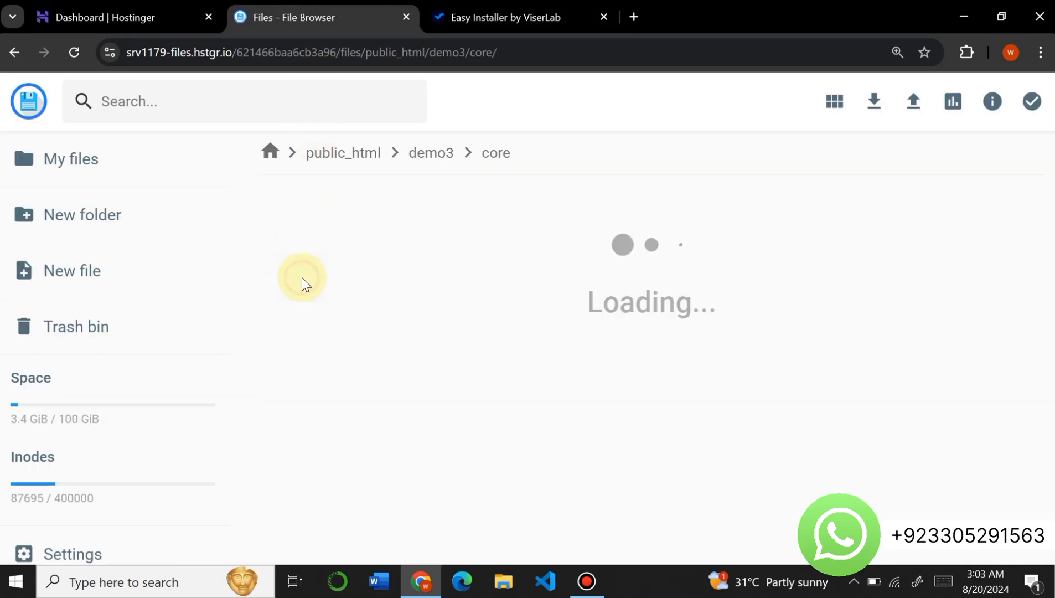
{"action": "double_click", "coordinate": [325, 286]}
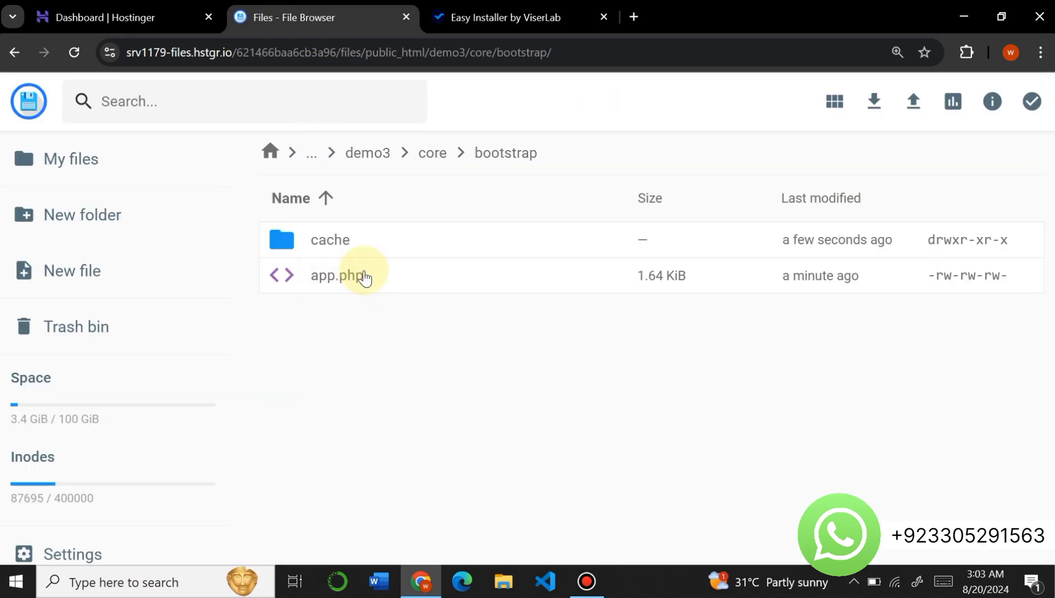
{"action": "right_click", "coordinate": [331, 248]}
{"action": "left_click", "coordinate": [386, 419]}
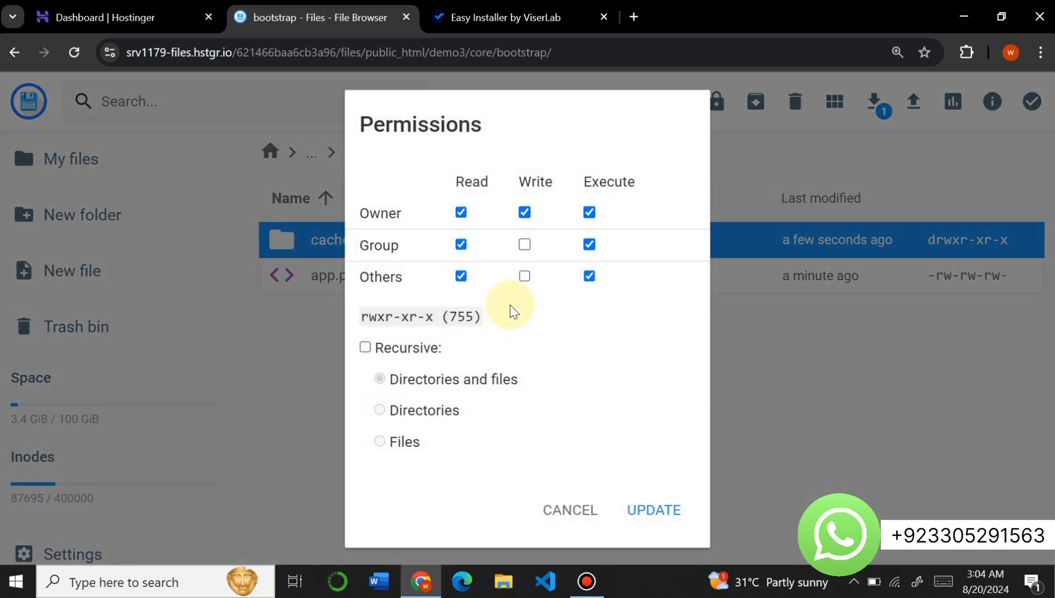
{"action": "left_click", "coordinate": [632, 508]}
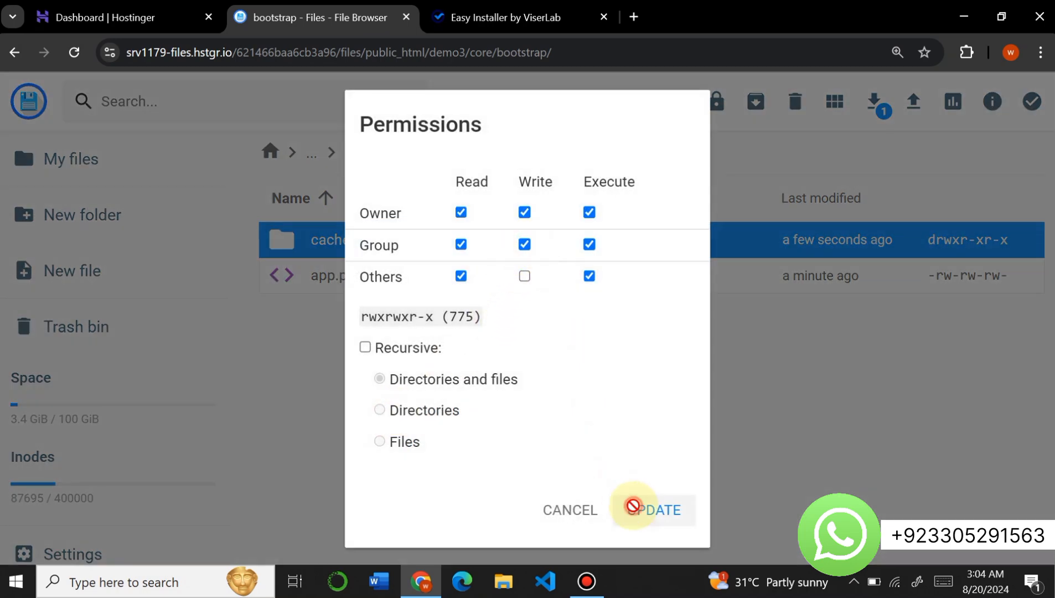
- Return to the core folder and set the storage folder's permissions to 775 with group write access
{"action": "left_click", "coordinate": [15, 51]}
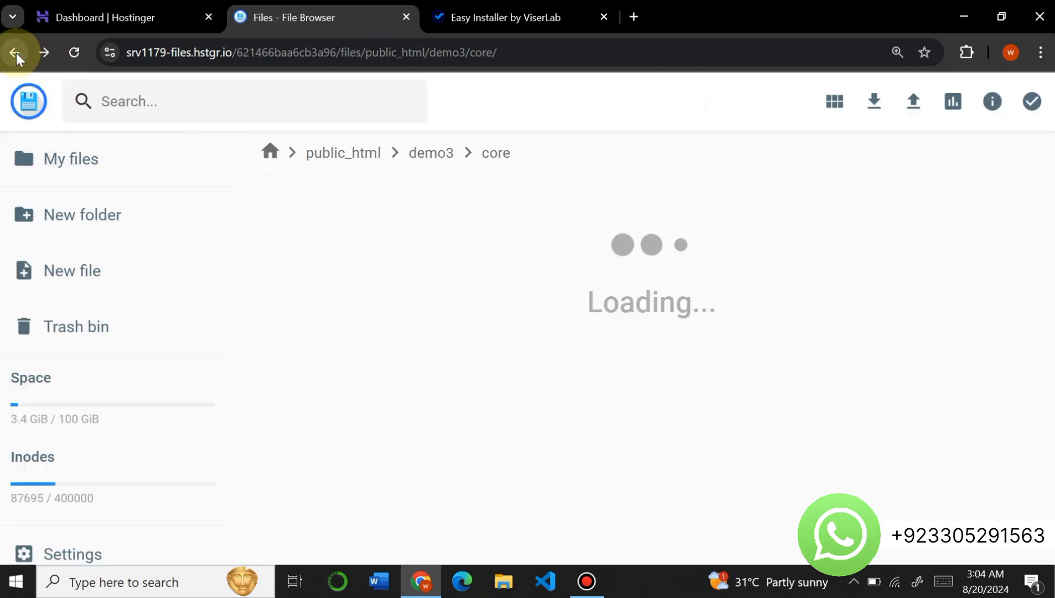
{"action": "scroll", "coordinate": [443, 370], "scroll_direction": "down", "scroll_amount": 2}
{"action": "left_click", "coordinate": [377, 360]}
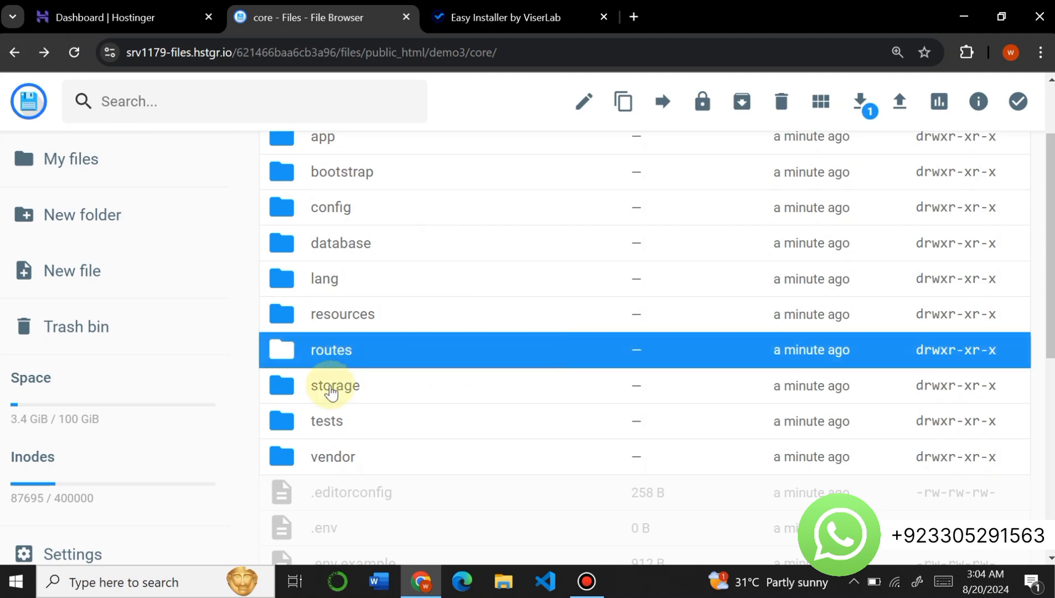
{"action": "left_click", "coordinate": [331, 388]}
{"action": "right_click", "coordinate": [332, 386]}
{"action": "scroll", "coordinate": [388, 522], "scroll_direction": "down", "scroll_amount": 2}
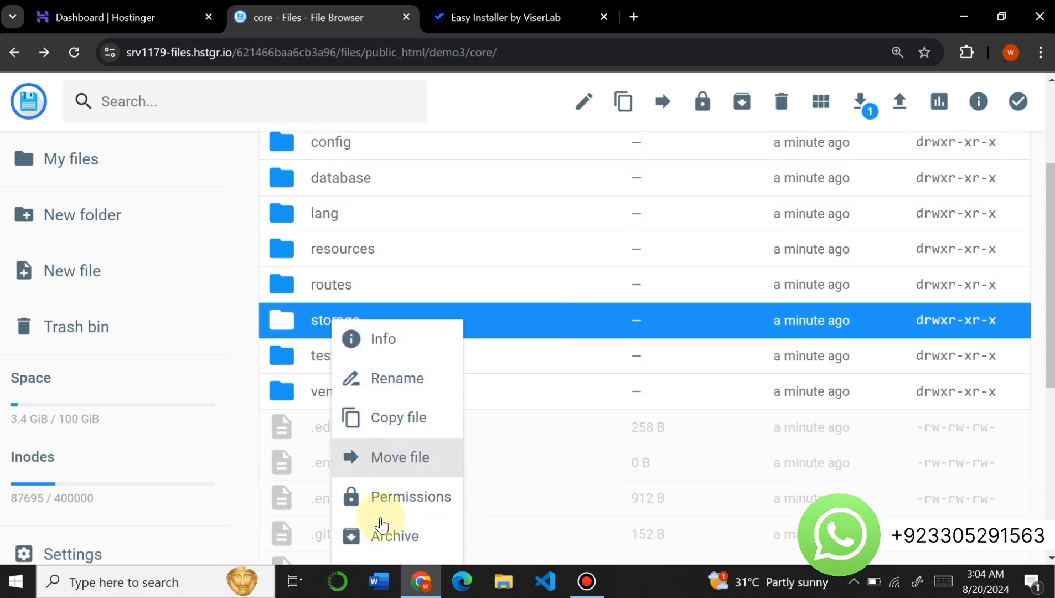
{"action": "left_click", "coordinate": [397, 440]}
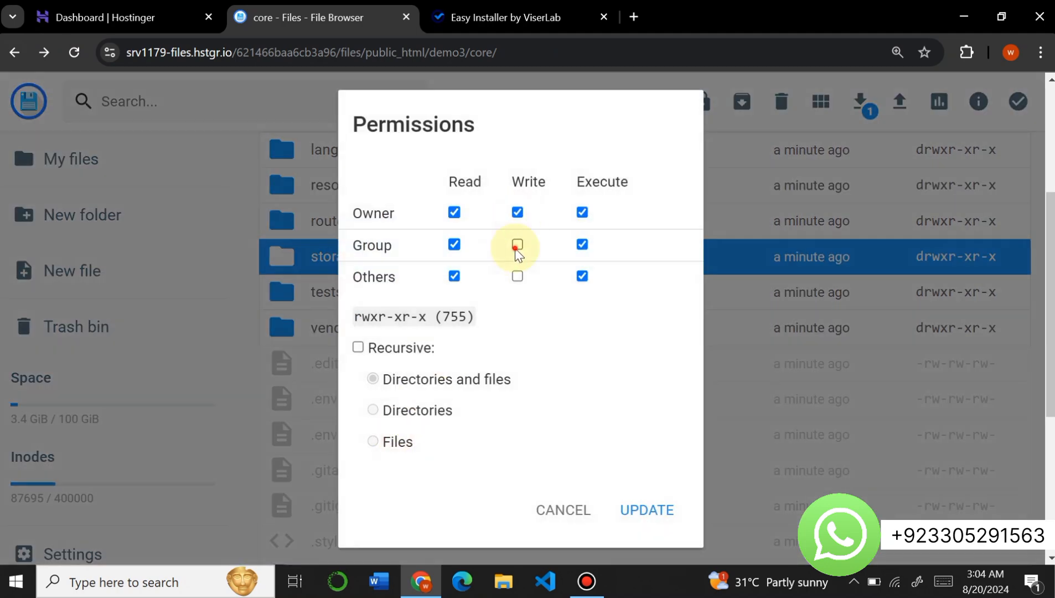
{"action": "left_click", "coordinate": [518, 244]}
{"action": "left_click", "coordinate": [627, 523]}
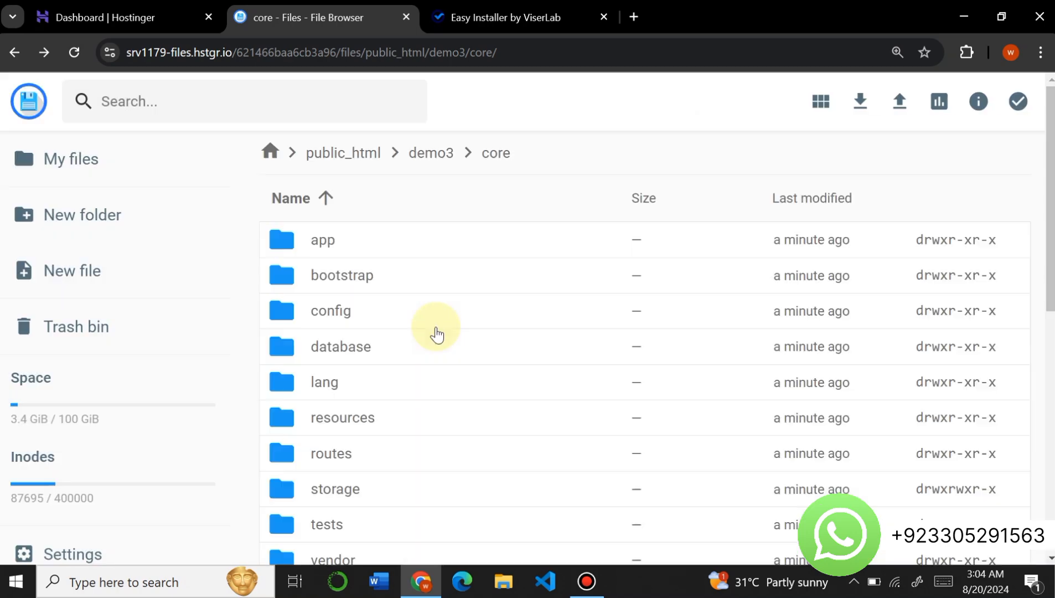
- Open core/storage and set the app folder's permissions to 775 with group write access
{"action": "scroll", "coordinate": [435, 332], "scroll_direction": "down", "scroll_amount": 3}
{"action": "double_click", "coordinate": [359, 310]}
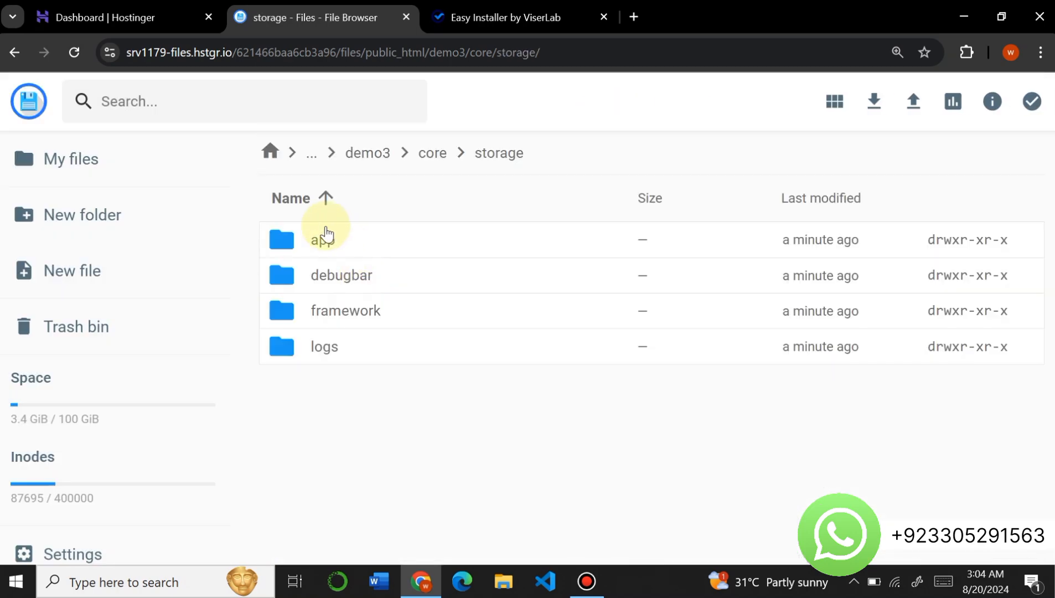
{"action": "right_click", "coordinate": [317, 243]}
{"action": "left_click", "coordinate": [396, 413]}
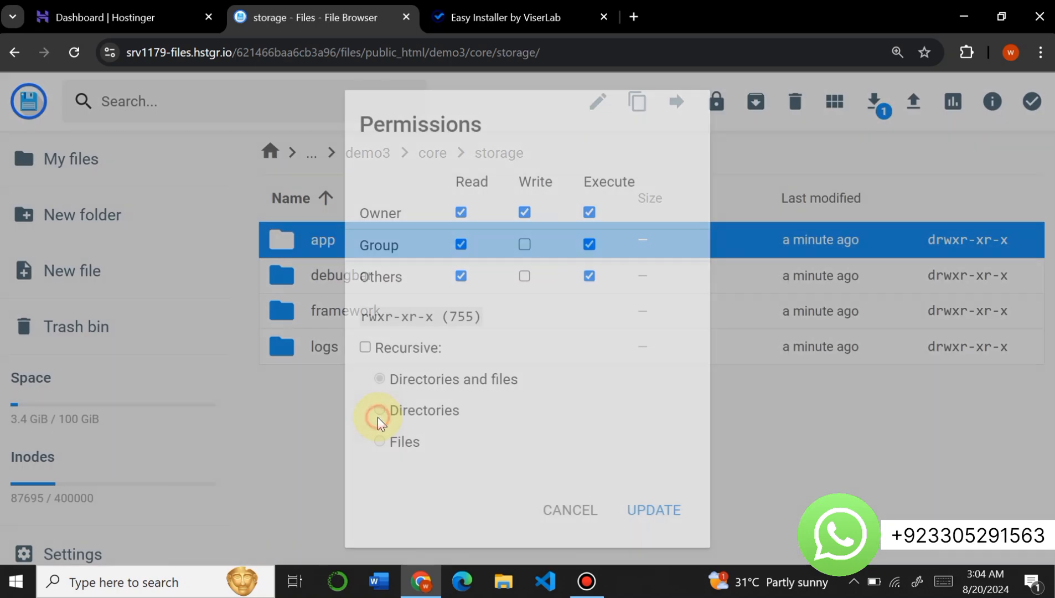
{"action": "left_click", "coordinate": [525, 245]}
{"action": "left_click", "coordinate": [653, 510]}
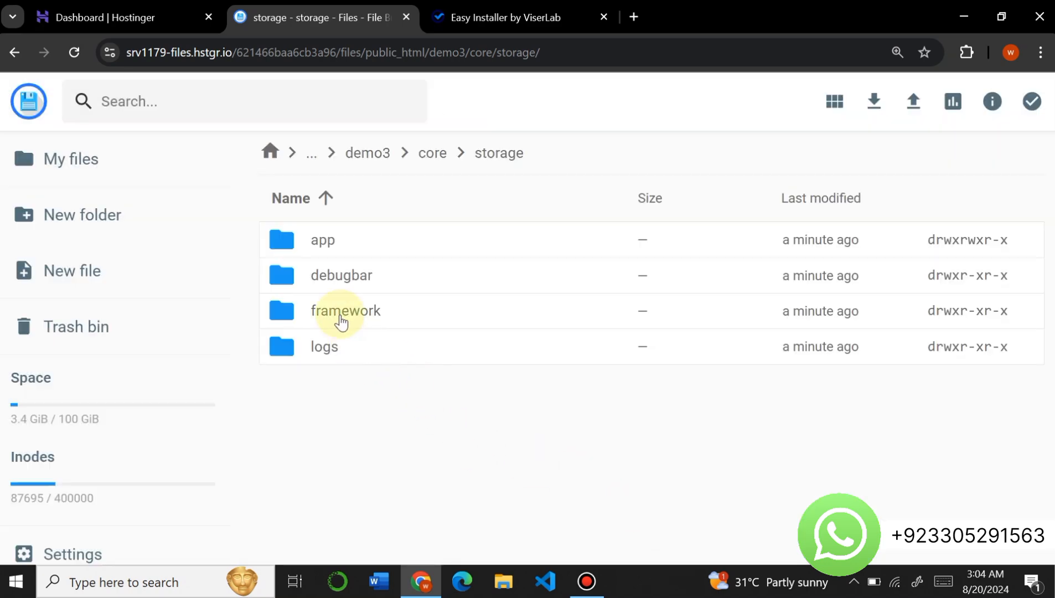
- Set the permissions of the framework folder in core/storage to 775 by granting group write access
{"action": "right_click", "coordinate": [337, 312]}
{"action": "left_click", "coordinate": [394, 490]}
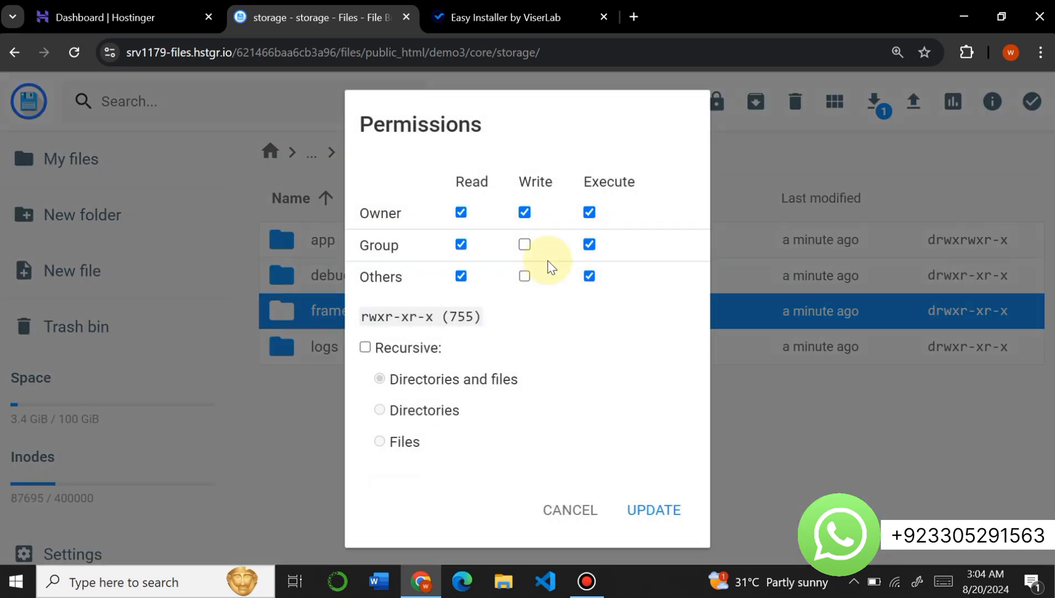
{"action": "left_click", "coordinate": [526, 244]}
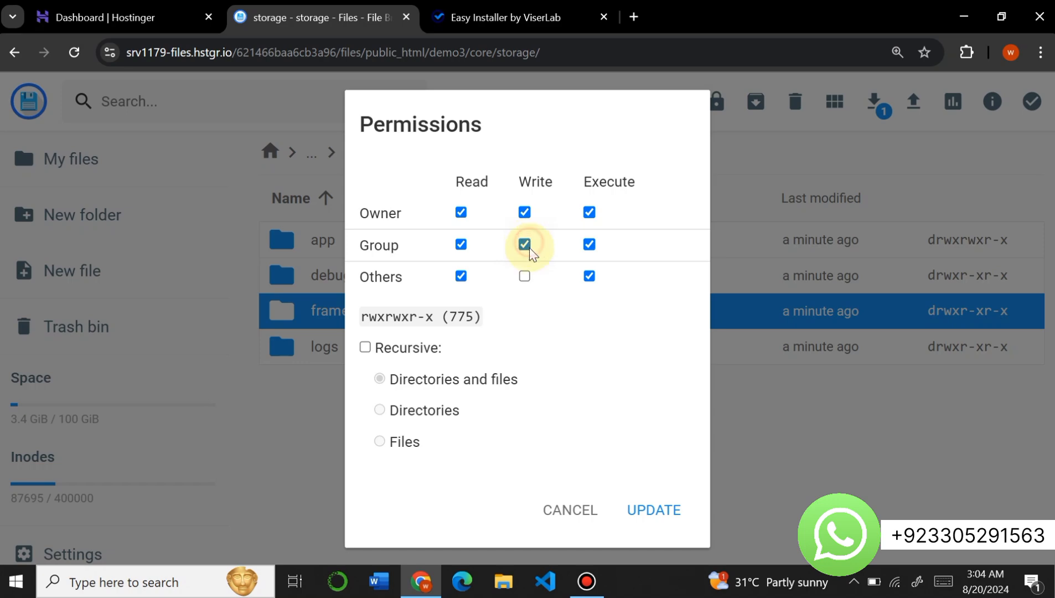
{"action": "left_click", "coordinate": [641, 510]}
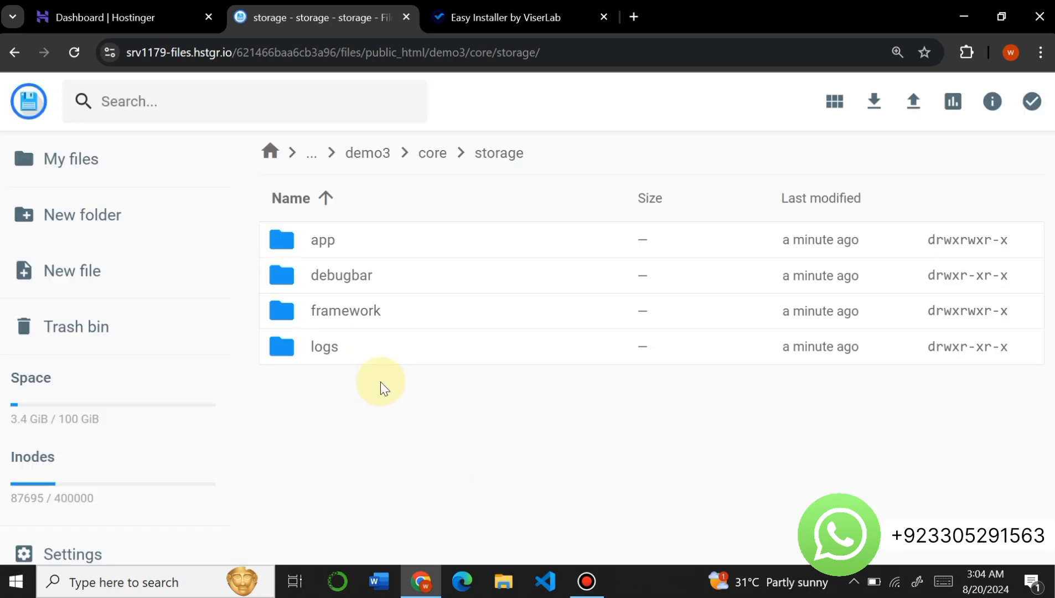
- Give the group write access to the logs folder in core/storage, making its permissions 775
{"action": "left_click", "coordinate": [335, 354]}
{"action": "right_click", "coordinate": [335, 356]}
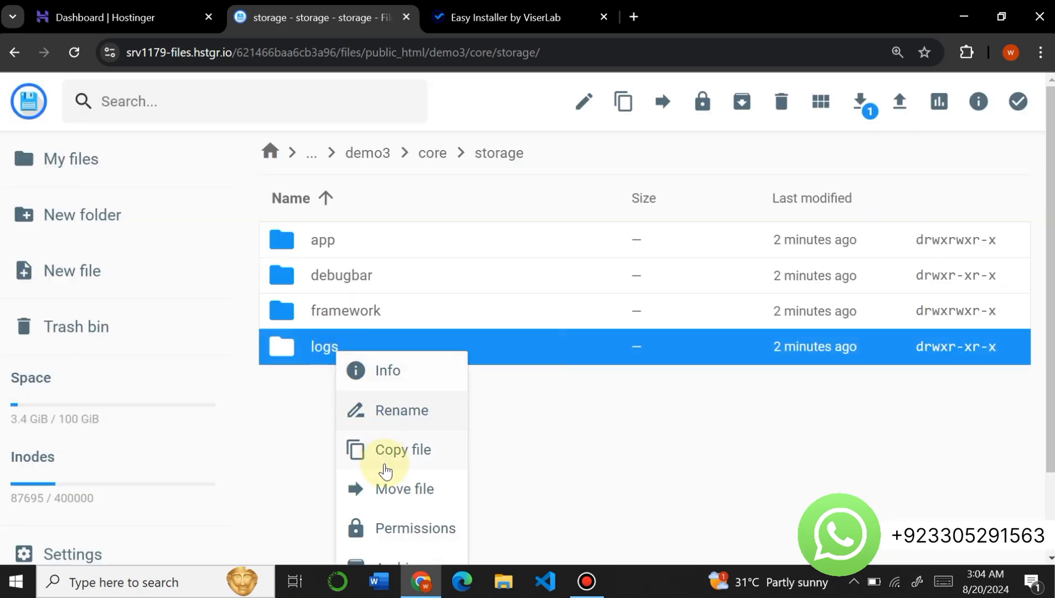
{"action": "left_click", "coordinate": [395, 528]}
{"action": "left_click", "coordinate": [525, 245]}
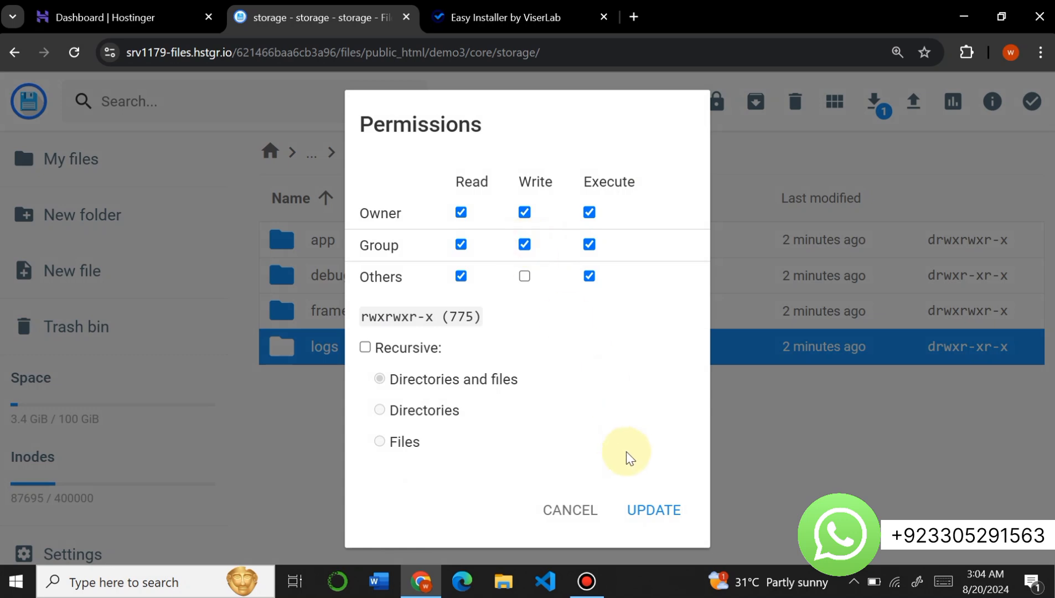
{"action": "left_click", "coordinate": [640, 507]}
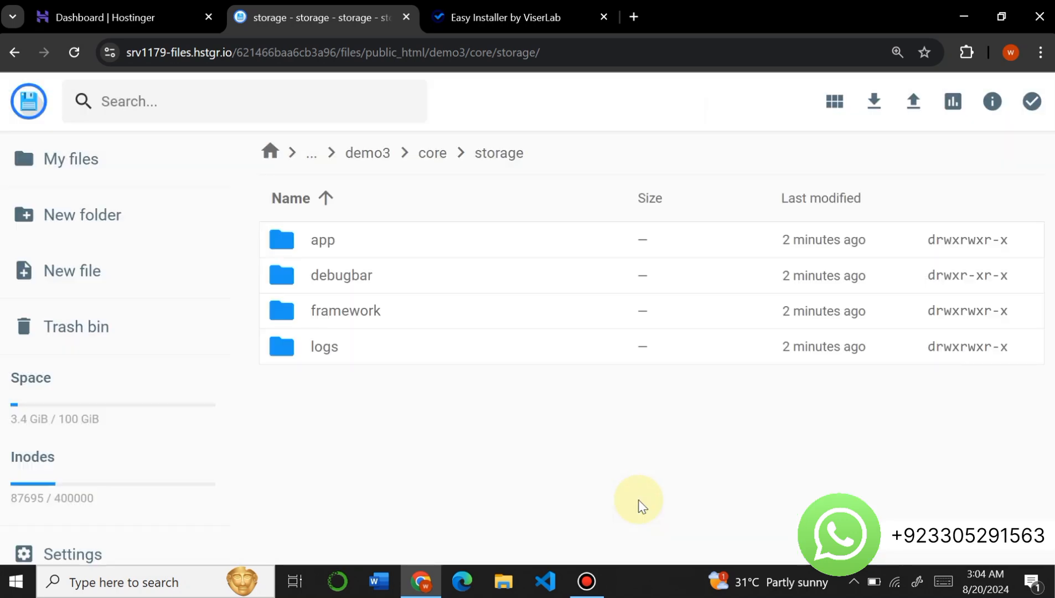
- Recheck the requirements in the Easy Installer and continue to the website and database information form
{"action": "left_click", "coordinate": [501, 17]}
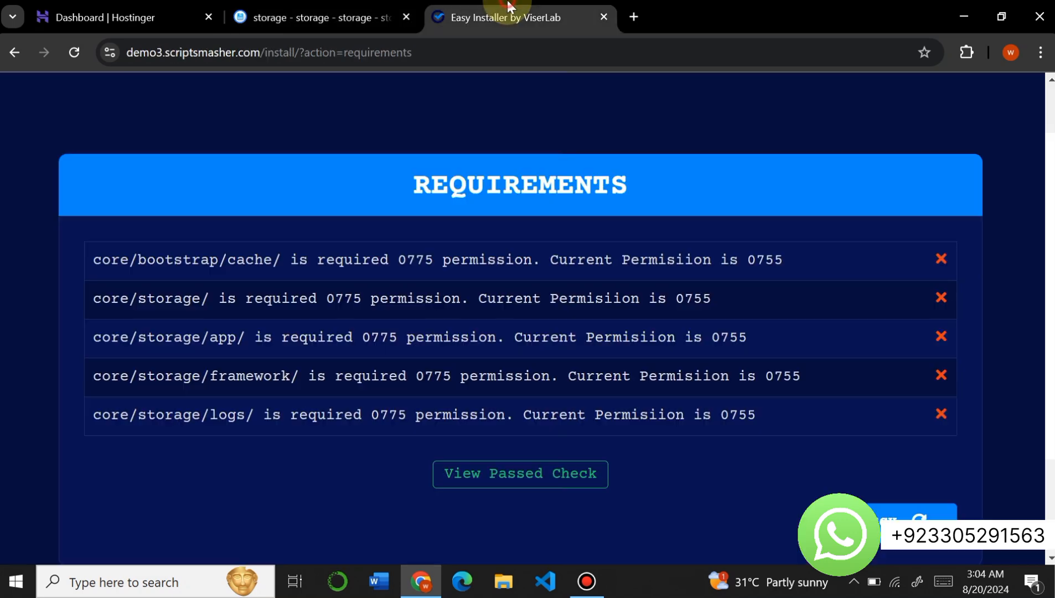
{"action": "left_click", "coordinate": [78, 50]}
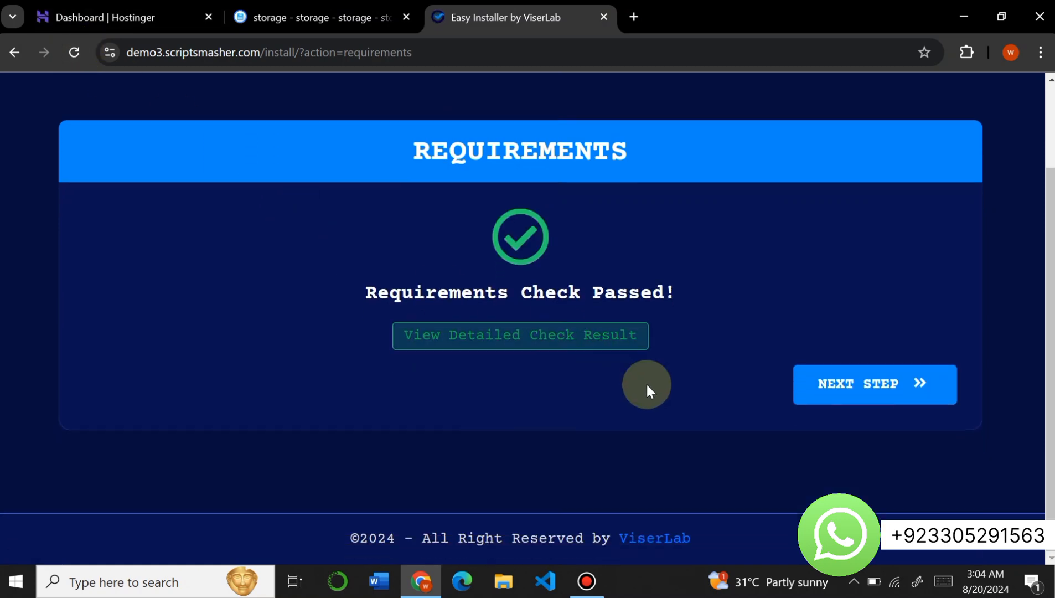
{"action": "left_click", "coordinate": [831, 398]}
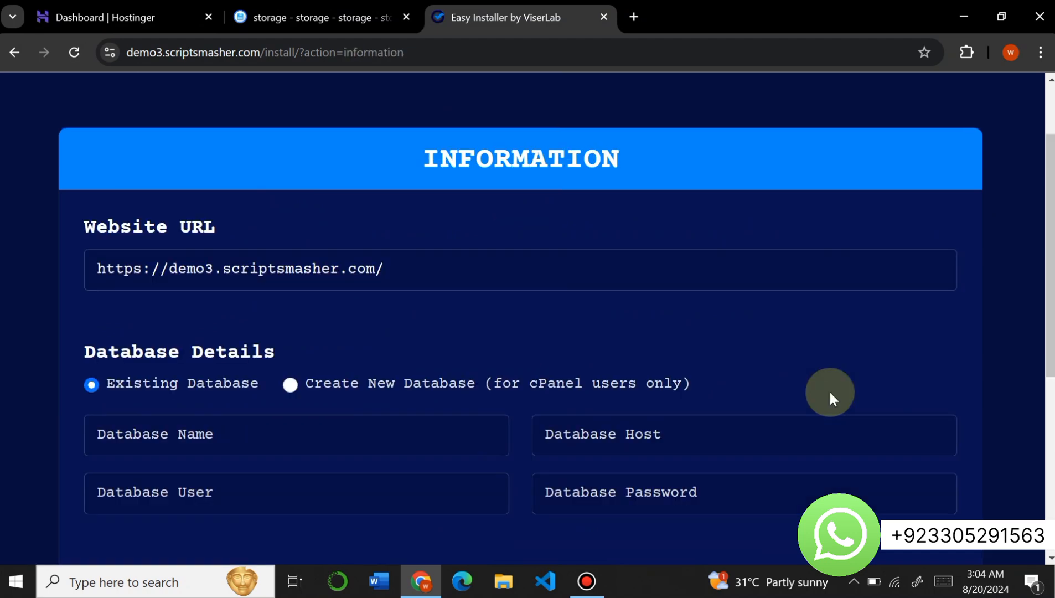
{"action": "scroll", "coordinate": [830, 391], "scroll_direction": "down", "scroll_amount": 3}
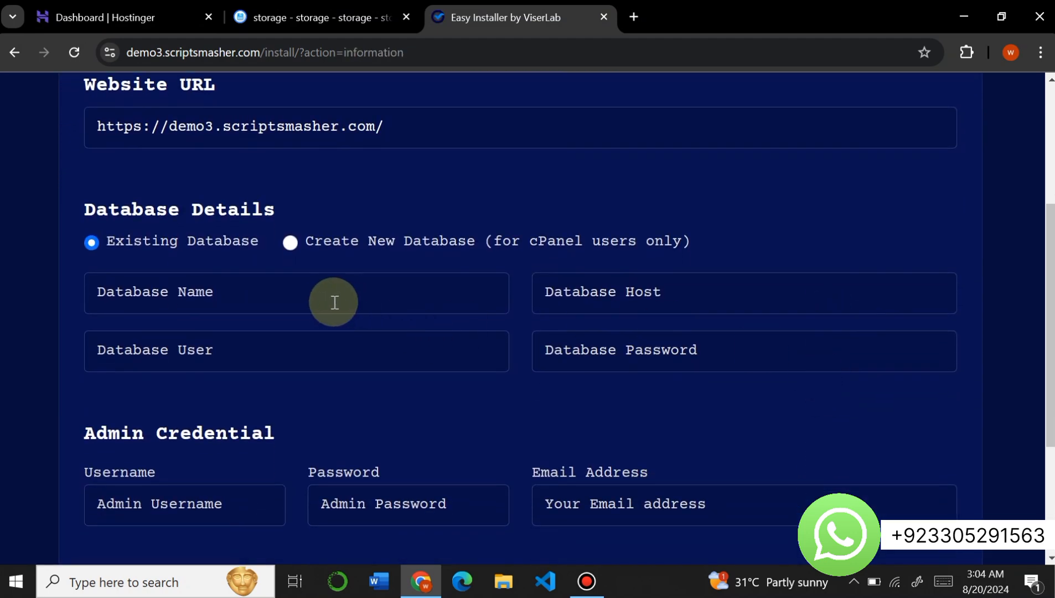
- Switch to the Hostinger dashboard and open the MySQL database management page for scriptsmasher.com
{"action": "left_click", "coordinate": [109, 6]}
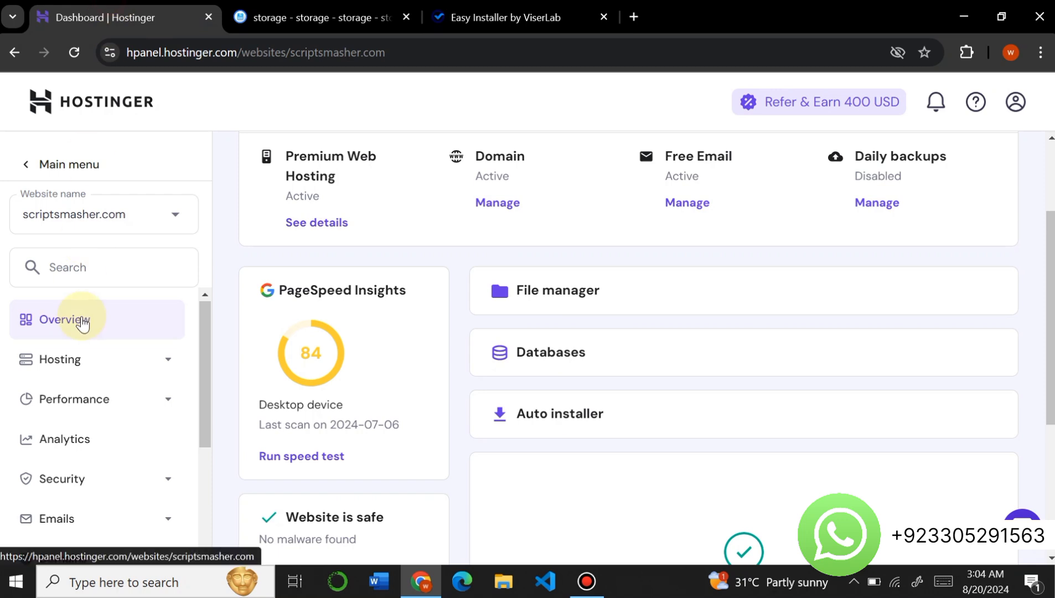
{"action": "scroll", "coordinate": [78, 326], "scroll_direction": "down", "scroll_amount": 3}
{"action": "left_click", "coordinate": [81, 490]}
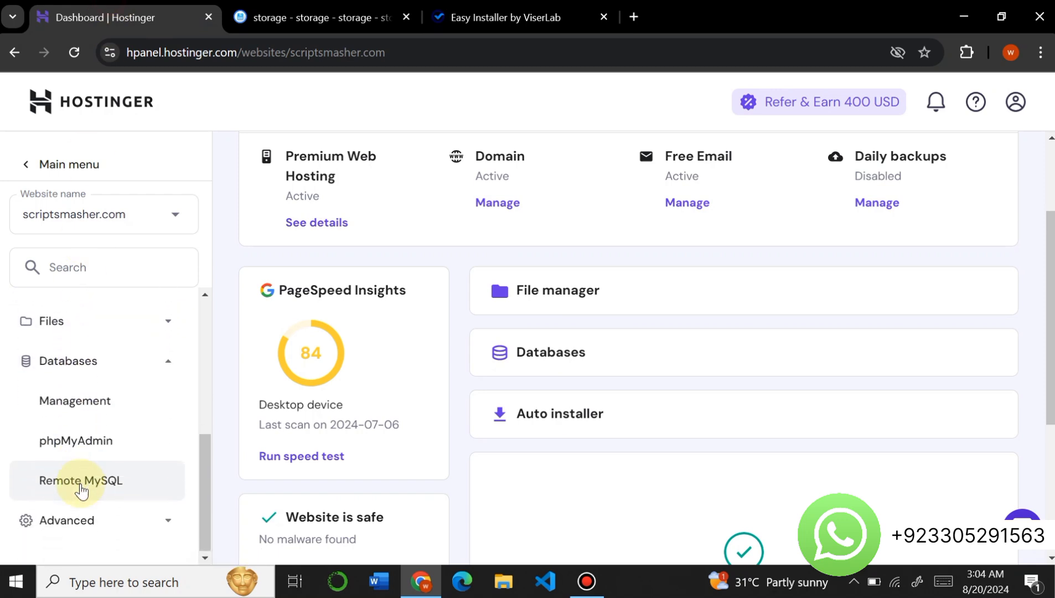
{"action": "left_click", "coordinate": [59, 401]}
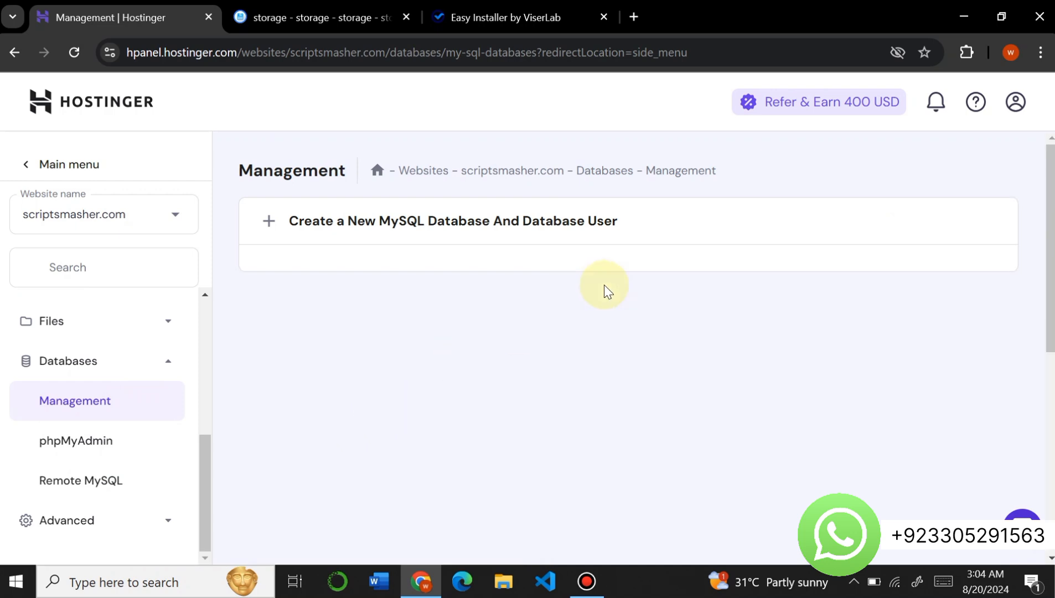
- Create a MySQL database named hyiplabbb with username hyiplabbb and enter the database password
{"action": "type", "text": "hyiplabbb"}
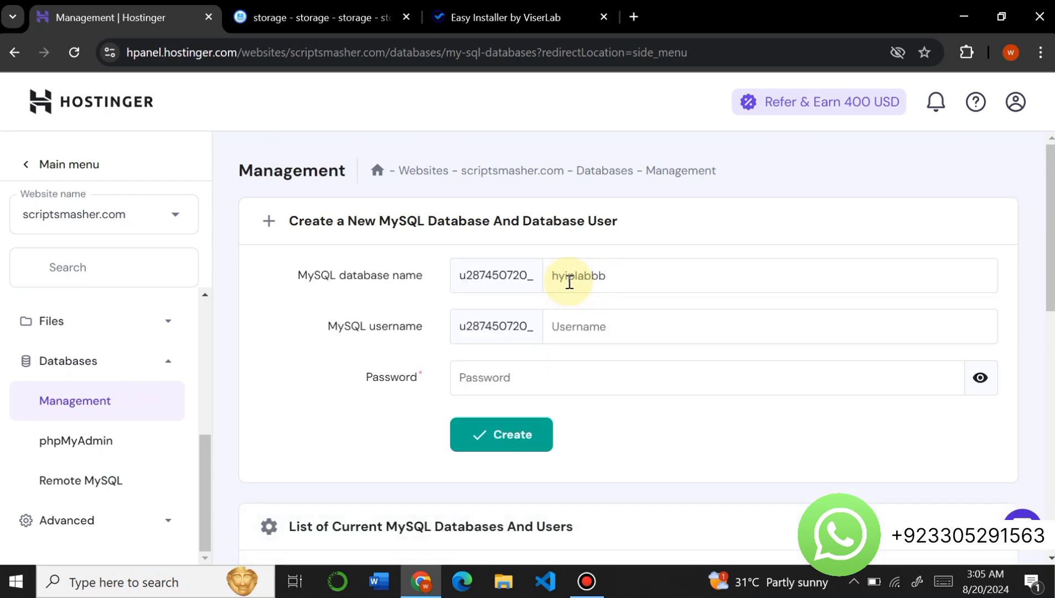
{"action": "double_click", "coordinate": [569, 282]}
{"action": "key", "text": "ctrl+c"}
{"action": "left_click", "coordinate": [555, 337]}
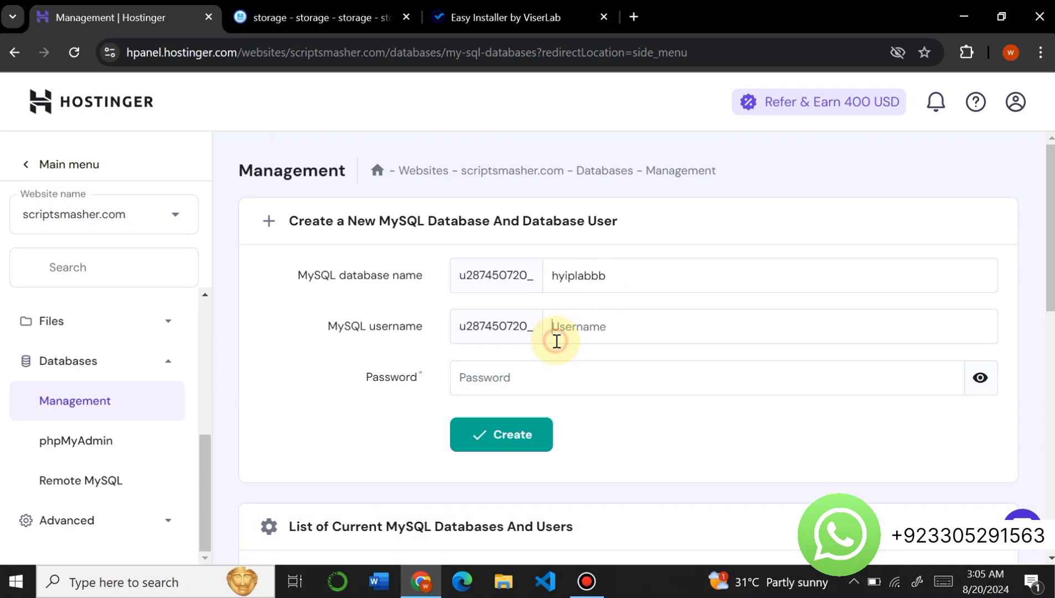
{"action": "key", "text": "ctrl+v"}
{"action": "left_click", "coordinate": [566, 373]}
{"action": "type", "text": "hyip"}
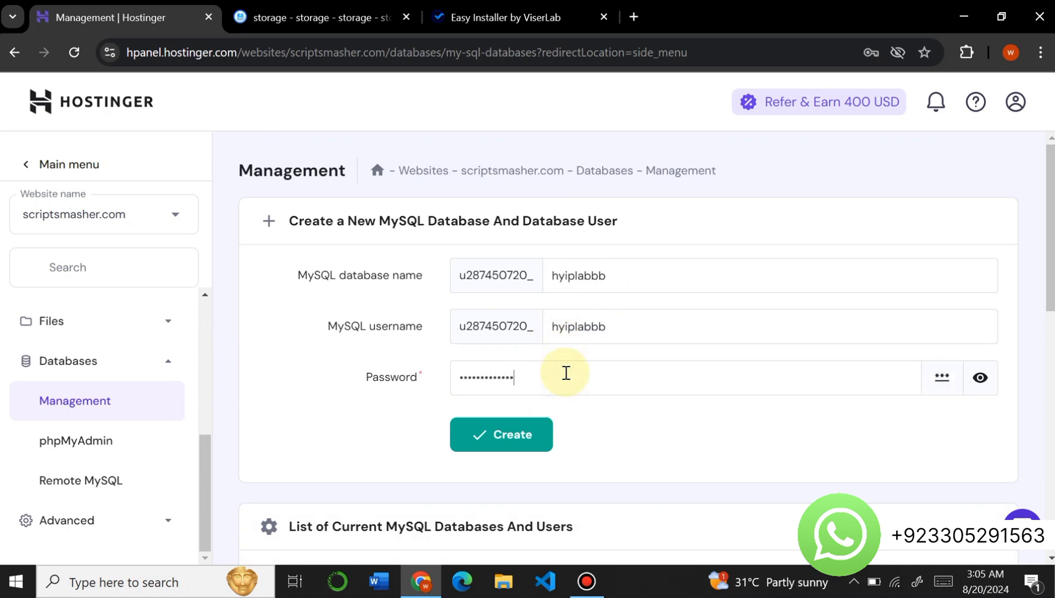
{"action": "left_click", "coordinate": [534, 433]}
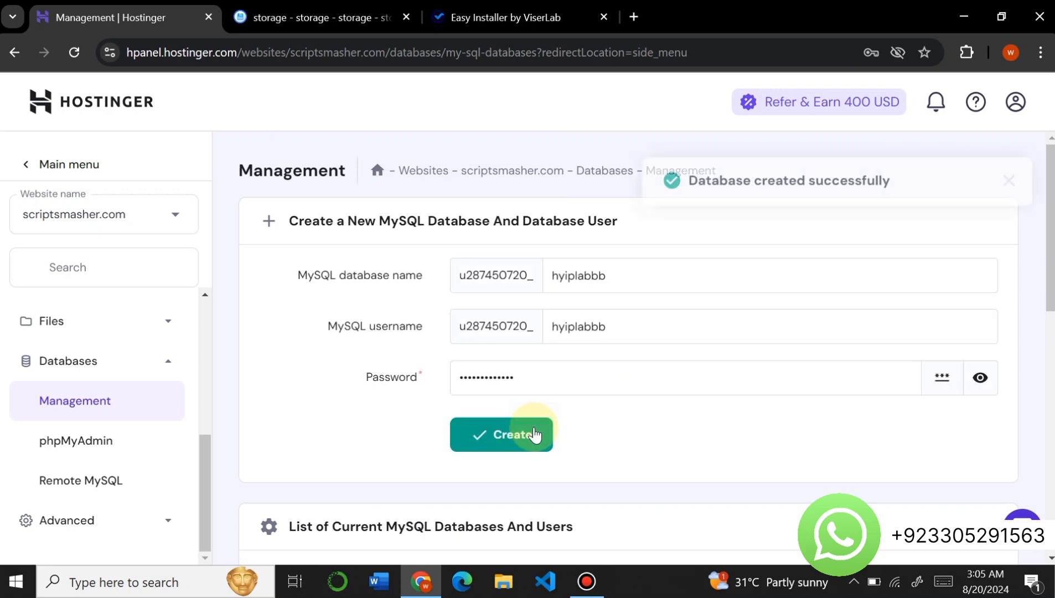
- Copy the new database's full prefixed name into the Easy Installer as both the database name and the database user
{"action": "scroll", "coordinate": [537, 431], "scroll_direction": "down", "scroll_amount": 3}
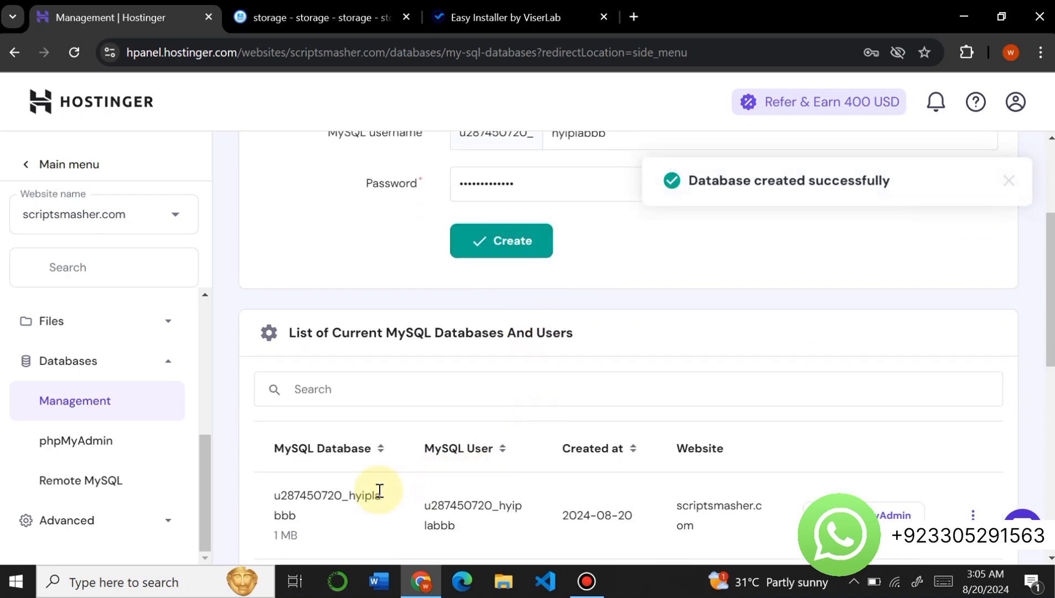
{"action": "left_click_drag", "start_coordinate": [299, 523], "coordinate": [269, 492]}
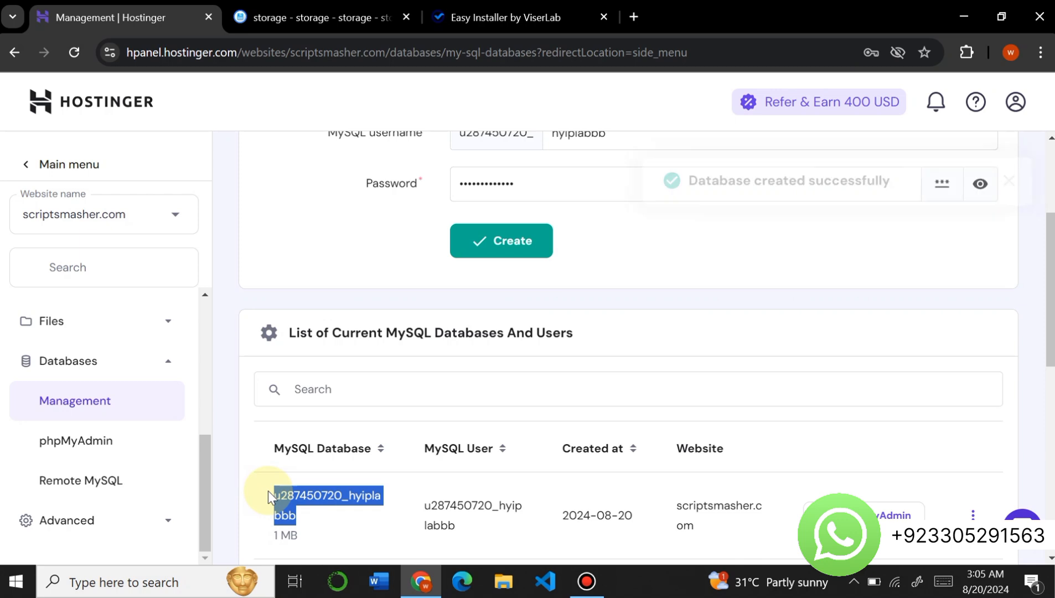
{"action": "left_click", "coordinate": [445, 16]}
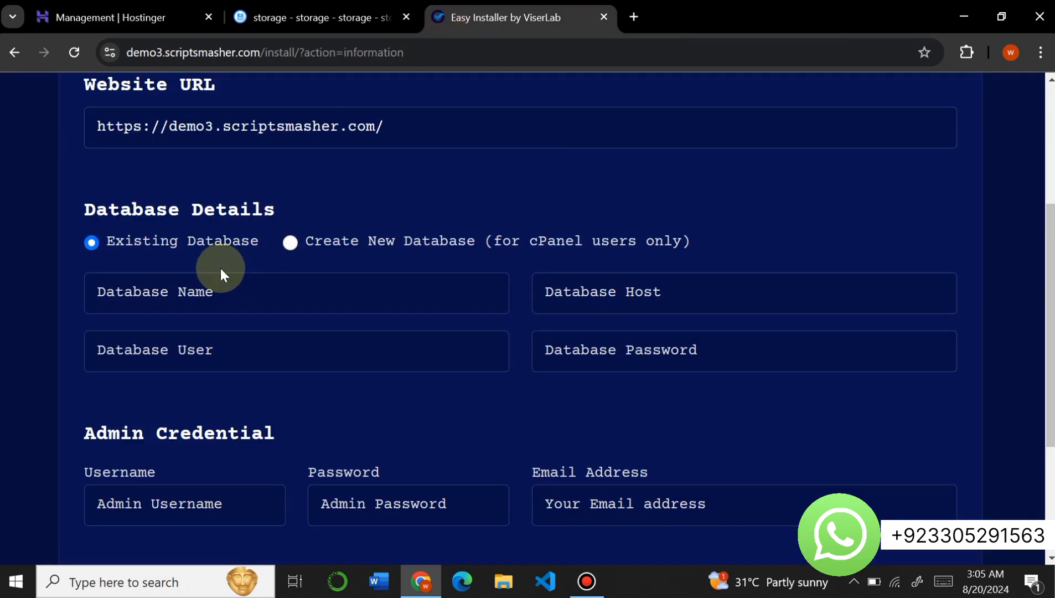
{"action": "left_click", "coordinate": [183, 292]}
{"action": "key", "text": "ctrl+v"}
{"action": "left_click", "coordinate": [166, 357]}
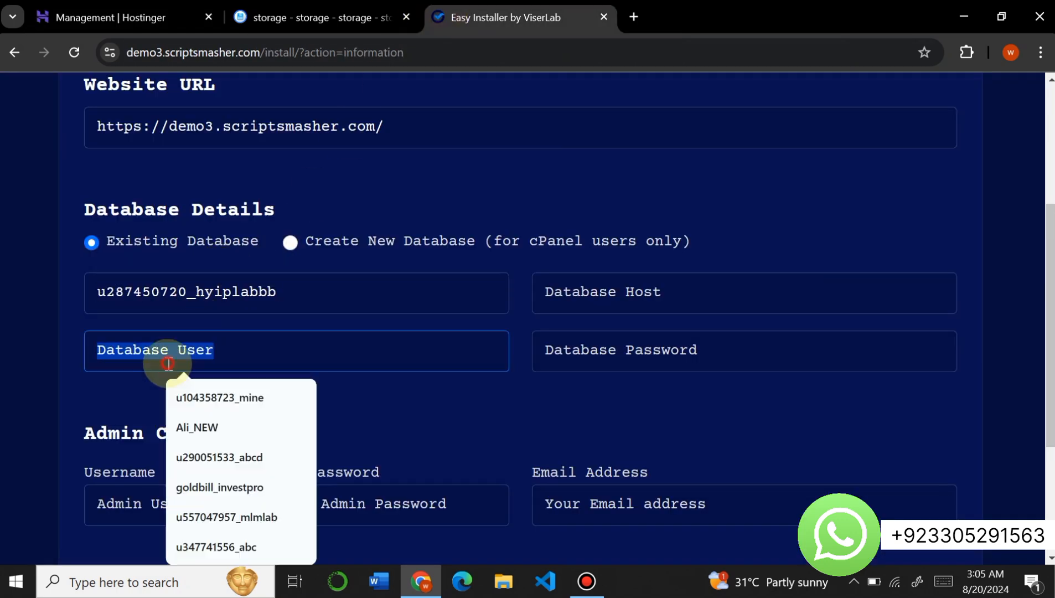
{"action": "key", "text": "ctrl+v"}
- Fill in the database host and the database password in the installer's database details
{"action": "left_click", "coordinate": [633, 289]}
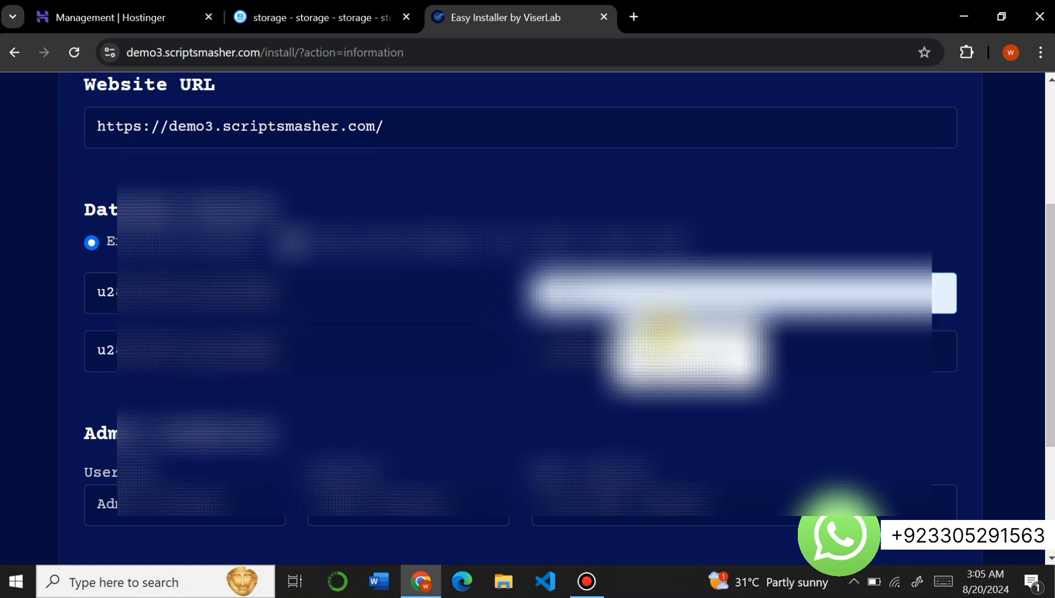
{"action": "left_click", "coordinate": [665, 337]}
{"action": "left_click", "coordinate": [632, 354]}
{"action": "left_click", "coordinate": [647, 378]}
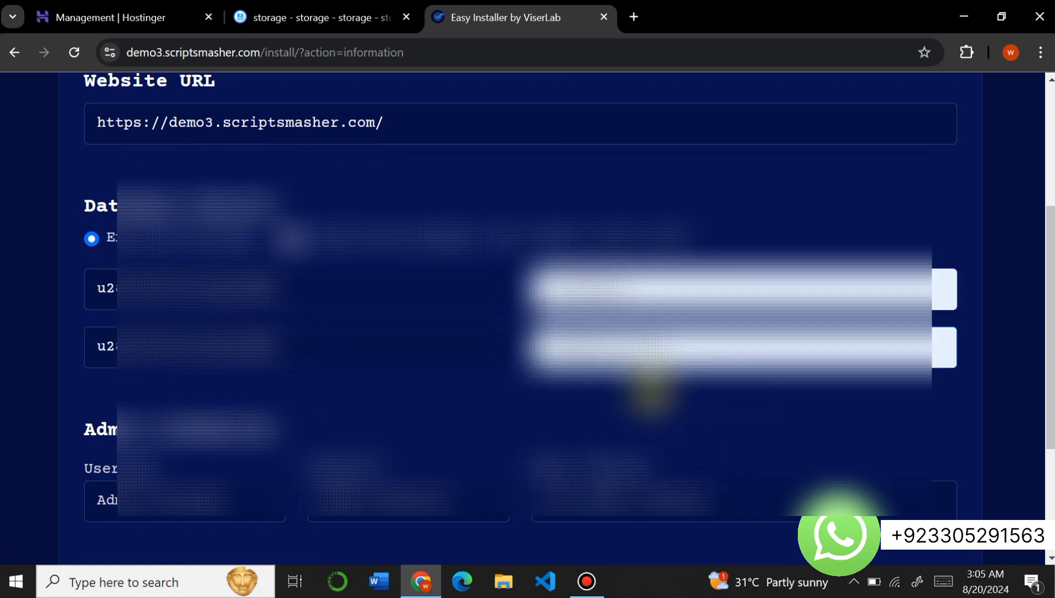
- Enter the admin username, admin password and email address, and submit the form to install the script
{"action": "scroll", "coordinate": [641, 384], "scroll_direction": "down", "scroll_amount": 2}
{"action": "left_click", "coordinate": [227, 394]}
{"action": "left_click", "coordinate": [206, 436]}
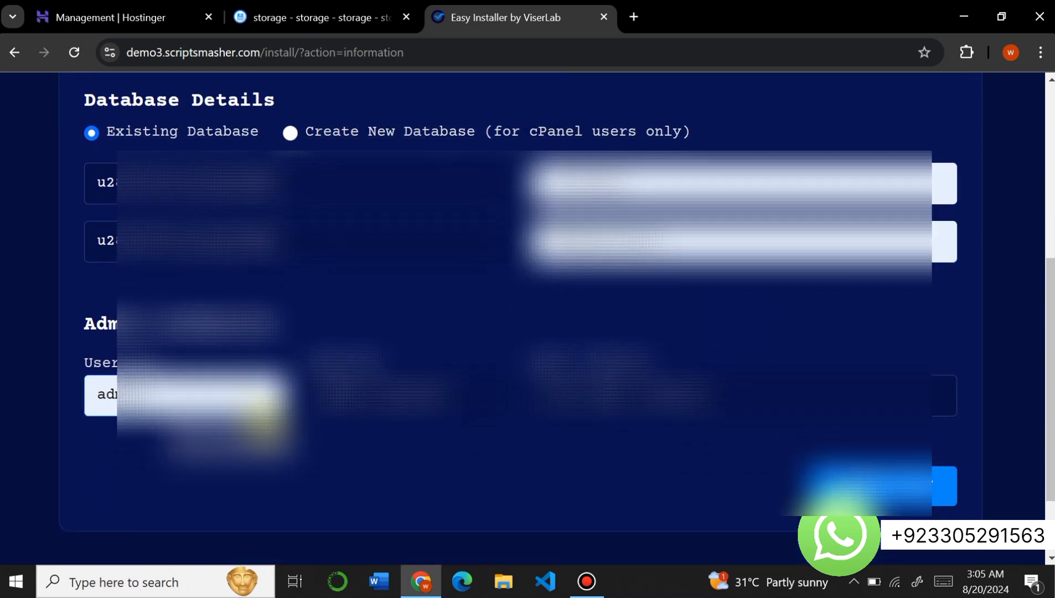
{"action": "left_click", "coordinate": [324, 409]}
{"action": "left_click", "coordinate": [410, 434]}
{"action": "left_click", "coordinate": [567, 400]}
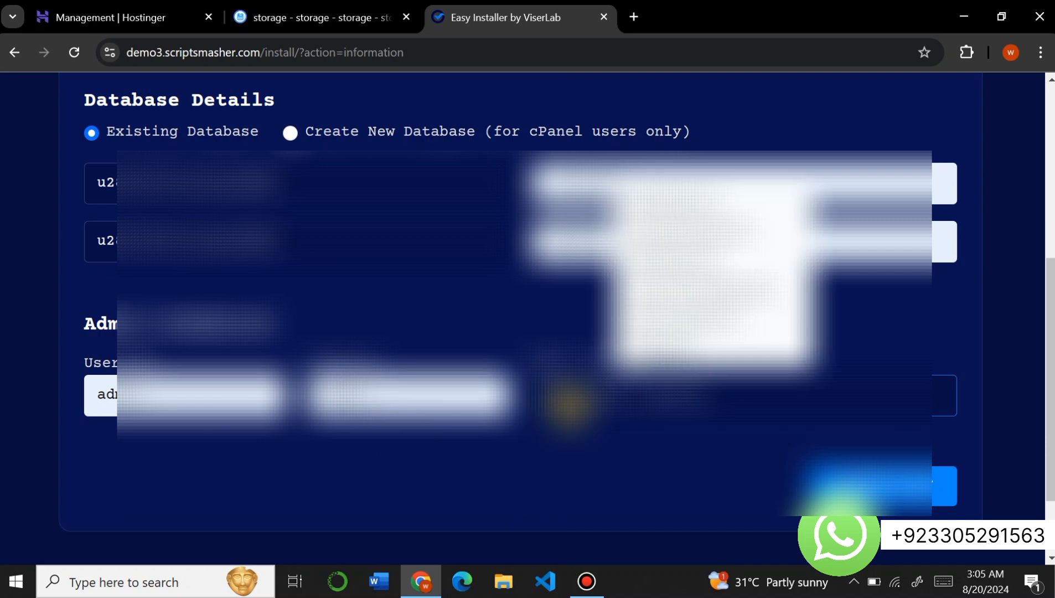
{"action": "left_click", "coordinate": [681, 196]}
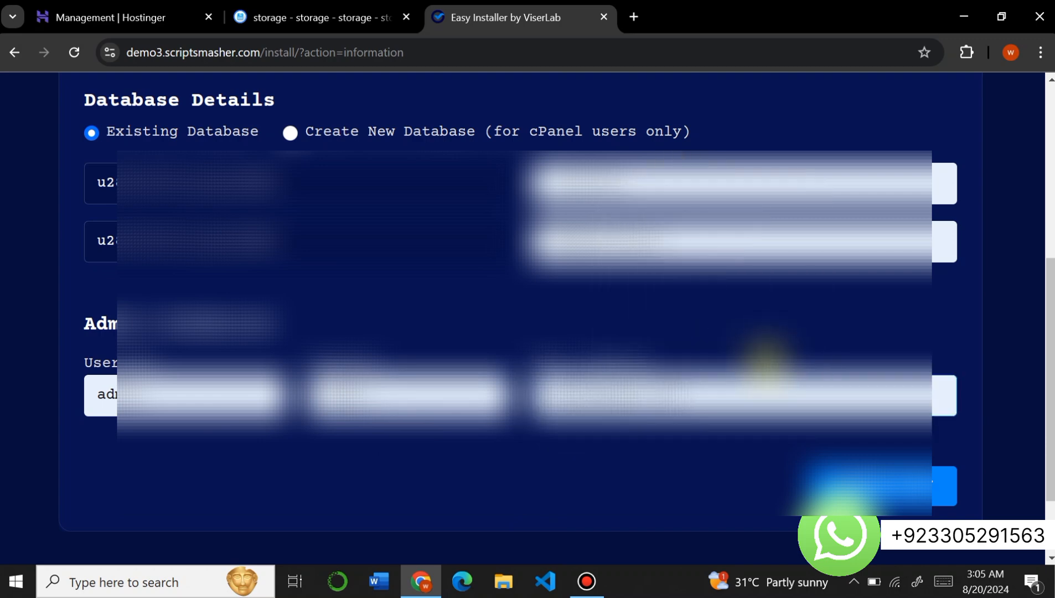
{"action": "left_click", "coordinate": [843, 487]}
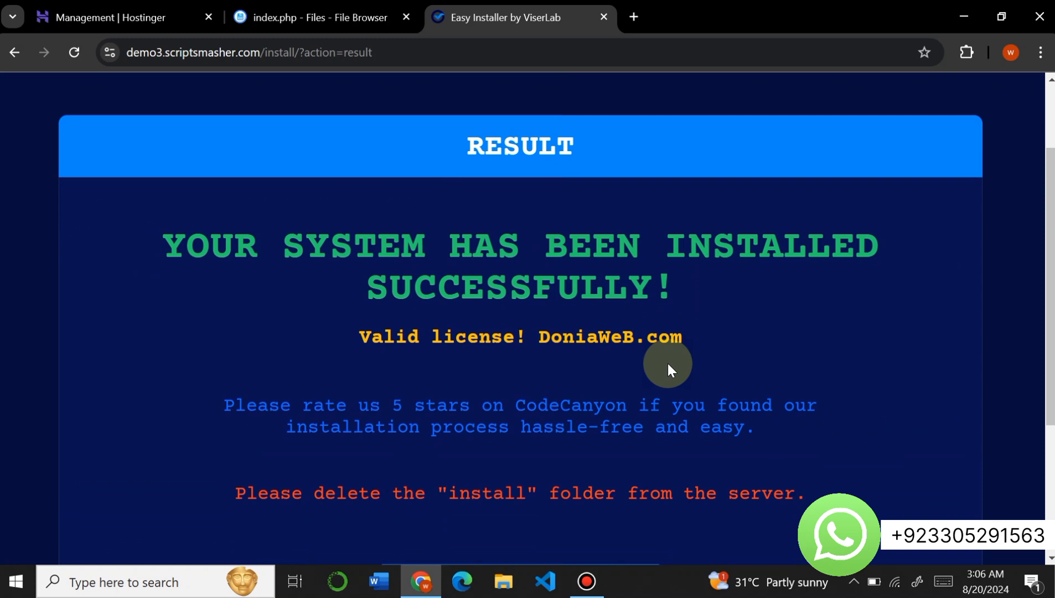
- Go to the installed website to activate it and allow cookies on its homepage
{"action": "scroll", "coordinate": [667, 362], "scroll_direction": "down", "scroll_amount": 2}
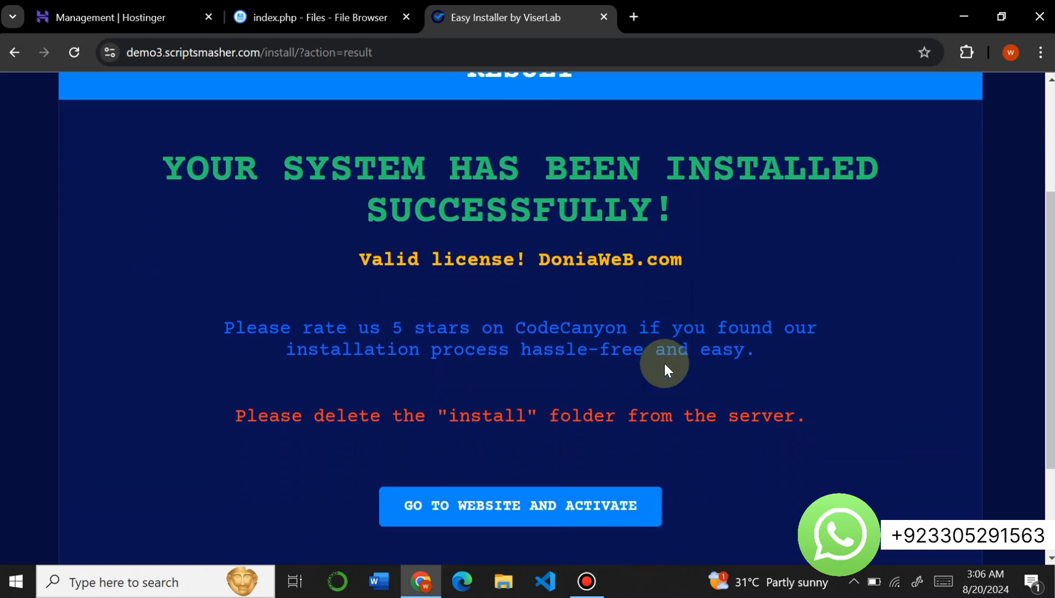
{"action": "left_click", "coordinate": [559, 492]}
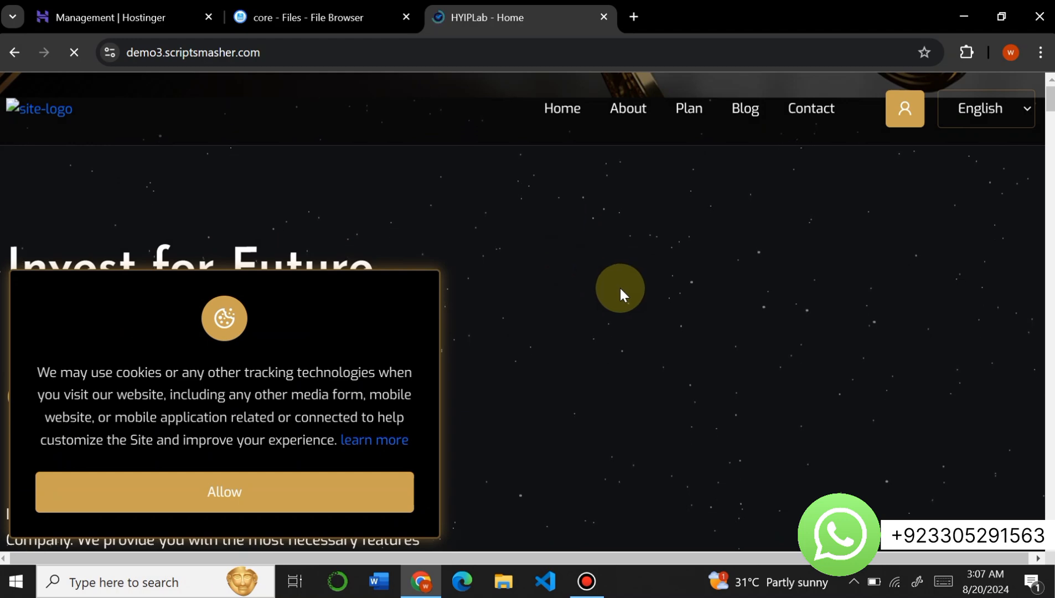
{"action": "scroll", "coordinate": [619, 286], "scroll_direction": "down", "scroll_amount": 3}
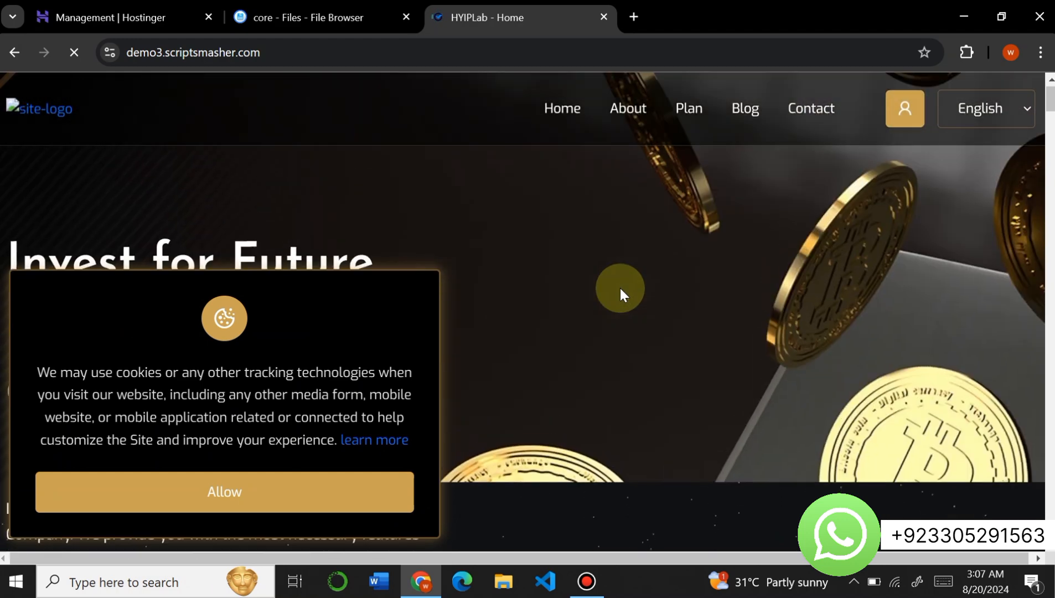
{"action": "left_click", "coordinate": [306, 500]}
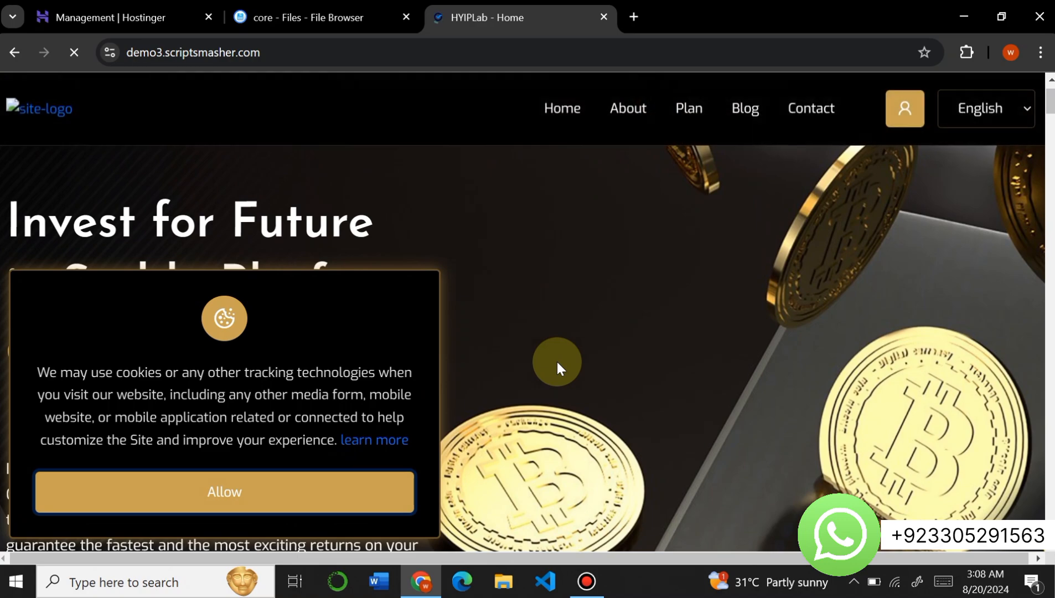
{"action": "left_click", "coordinate": [310, 501]}
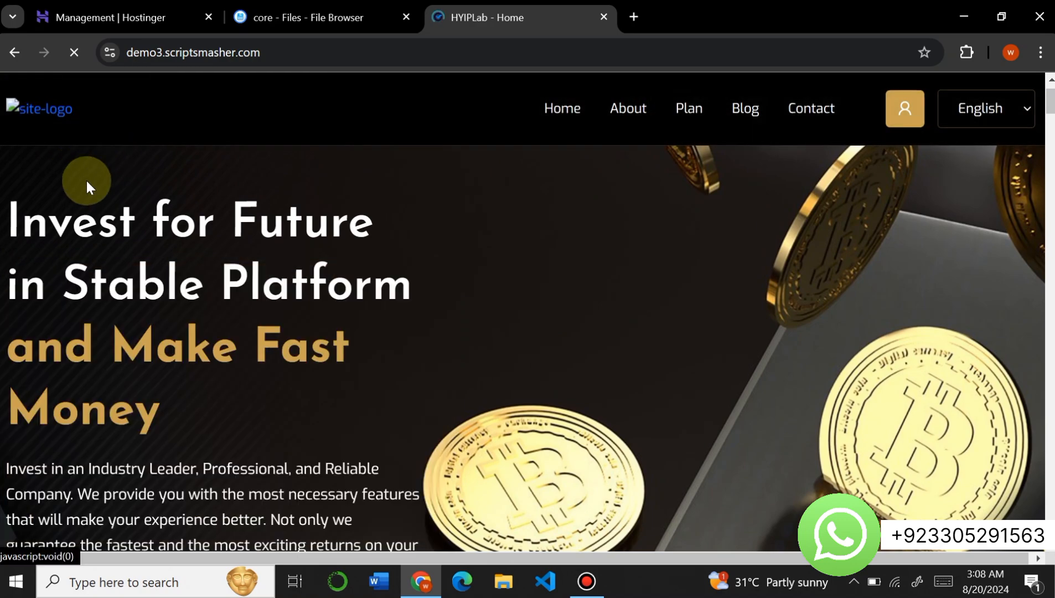
- Examine the sections of the HYIPLab homepage from the hero banner to the footer
{"action": "scroll", "coordinate": [271, 300], "scroll_direction": "down", "scroll_amount": 8}
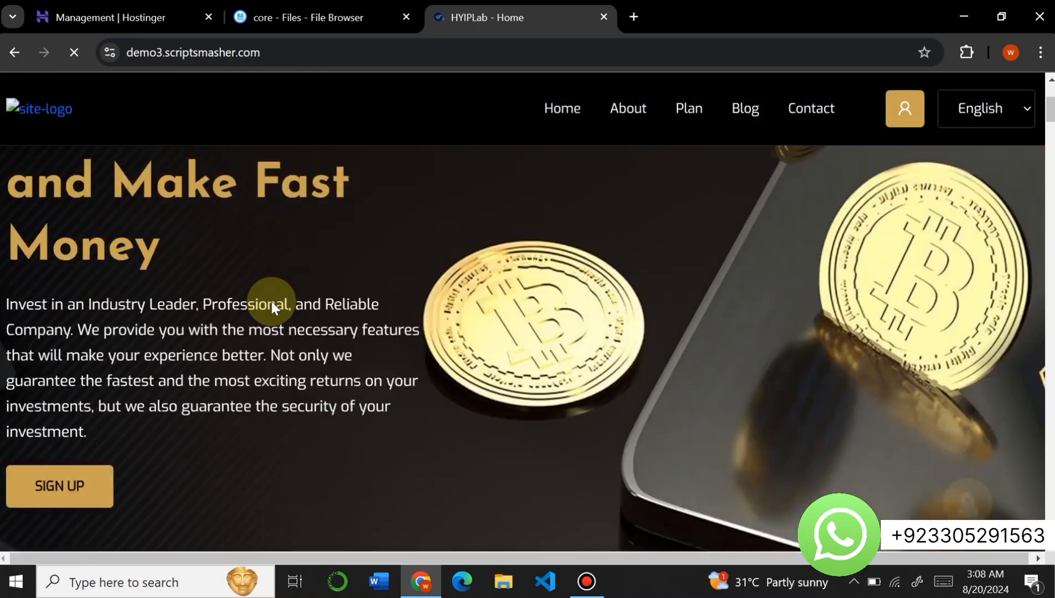
{"action": "scroll", "coordinate": [272, 303], "scroll_direction": "down", "scroll_amount": 12}
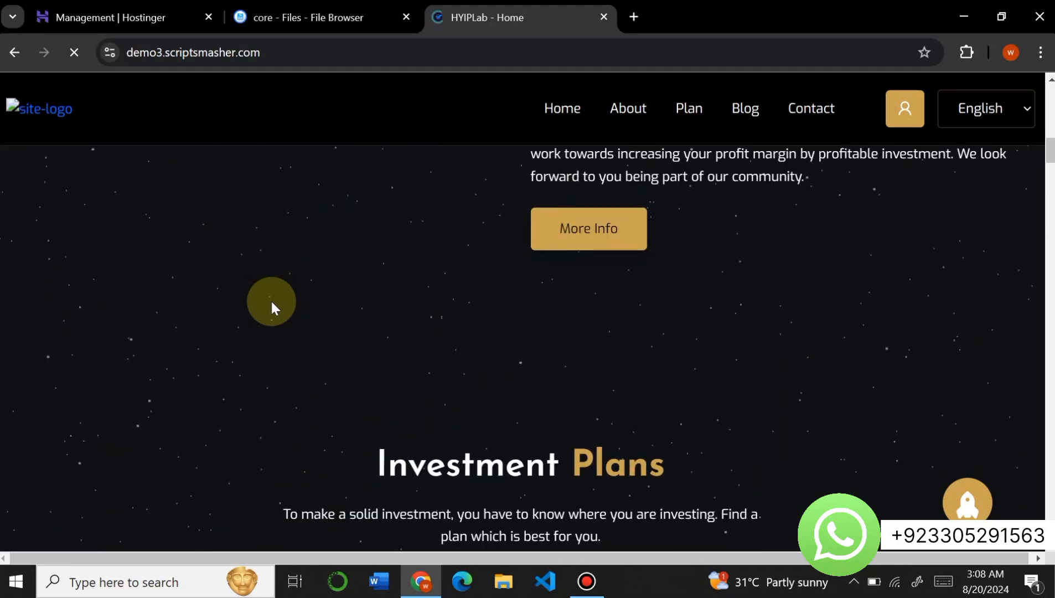
{"action": "key", "text": "ctrl+minus"}
{"action": "key", "text": "ctrl+minus"}
{"action": "key", "text": "ctrl+minus"}
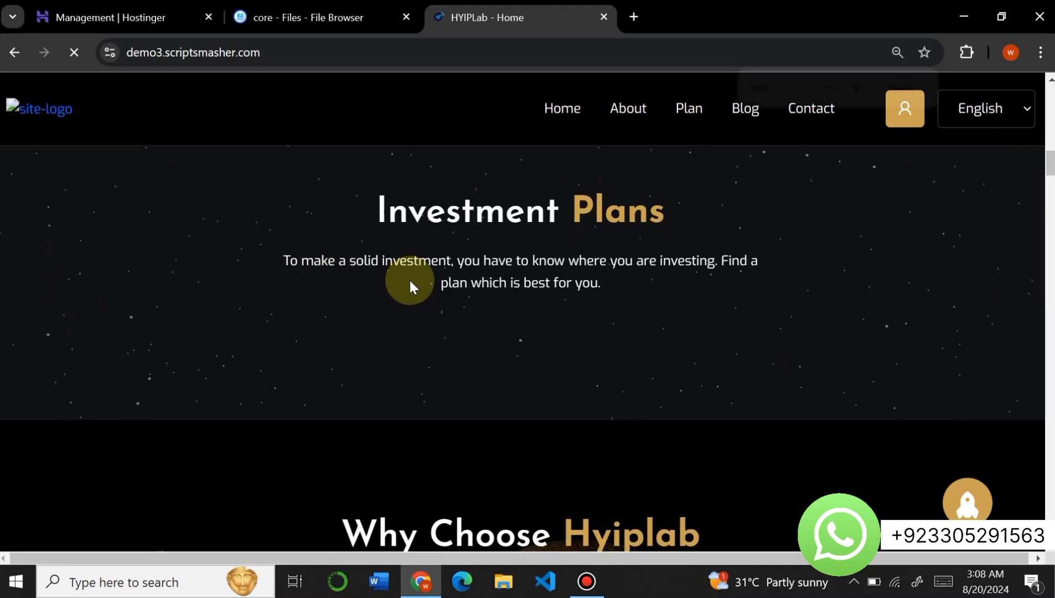
{"action": "left_click", "coordinate": [279, 54]}
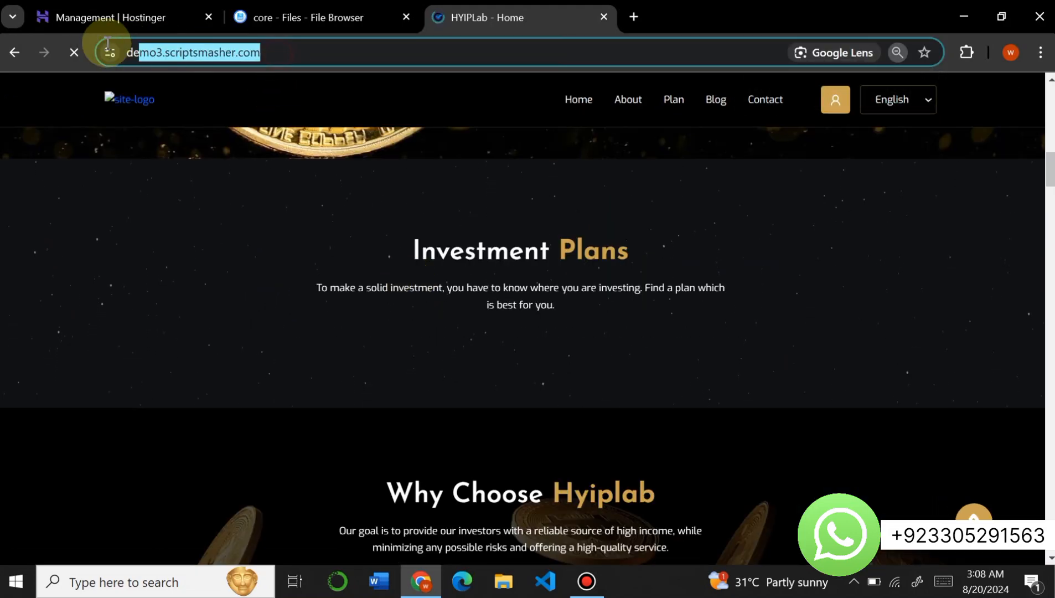
{"action": "left_click", "coordinate": [266, 277]}
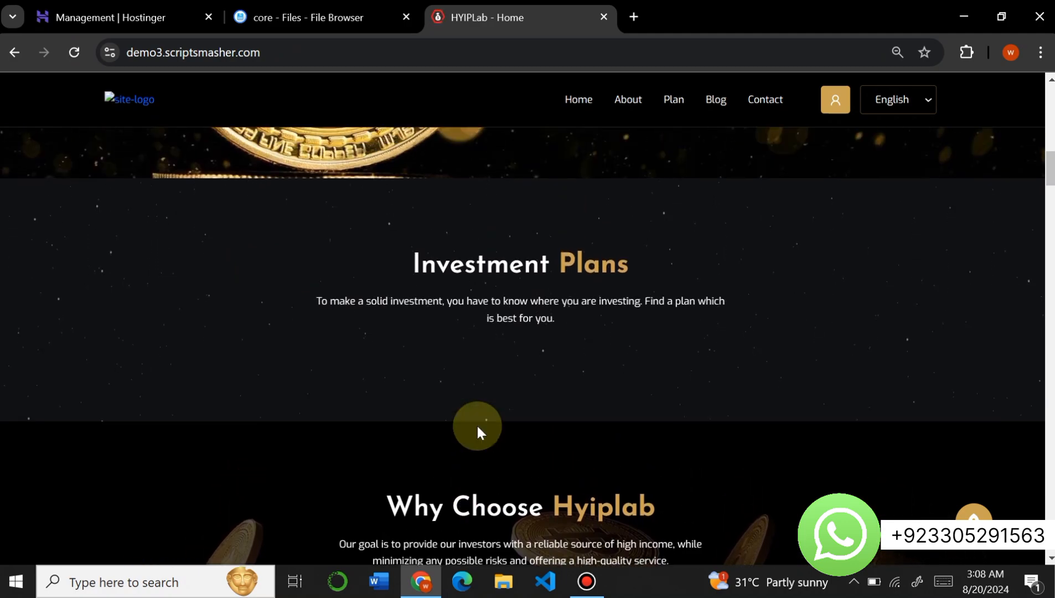
{"action": "scroll", "coordinate": [477, 427], "scroll_direction": "down", "scroll_amount": 15}
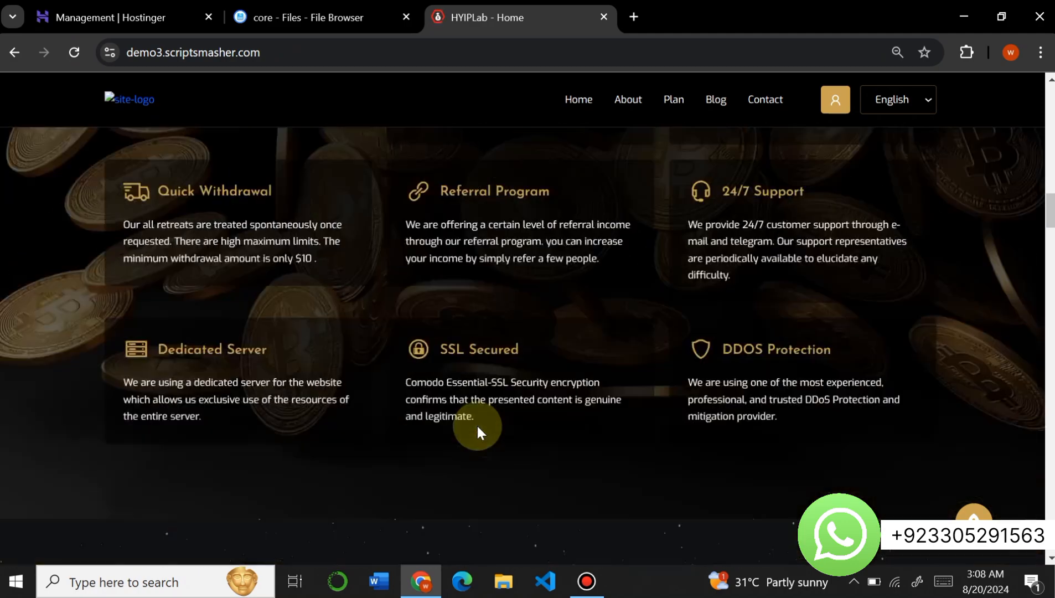
{"action": "scroll", "coordinate": [479, 432], "scroll_direction": "down", "scroll_amount": 20}
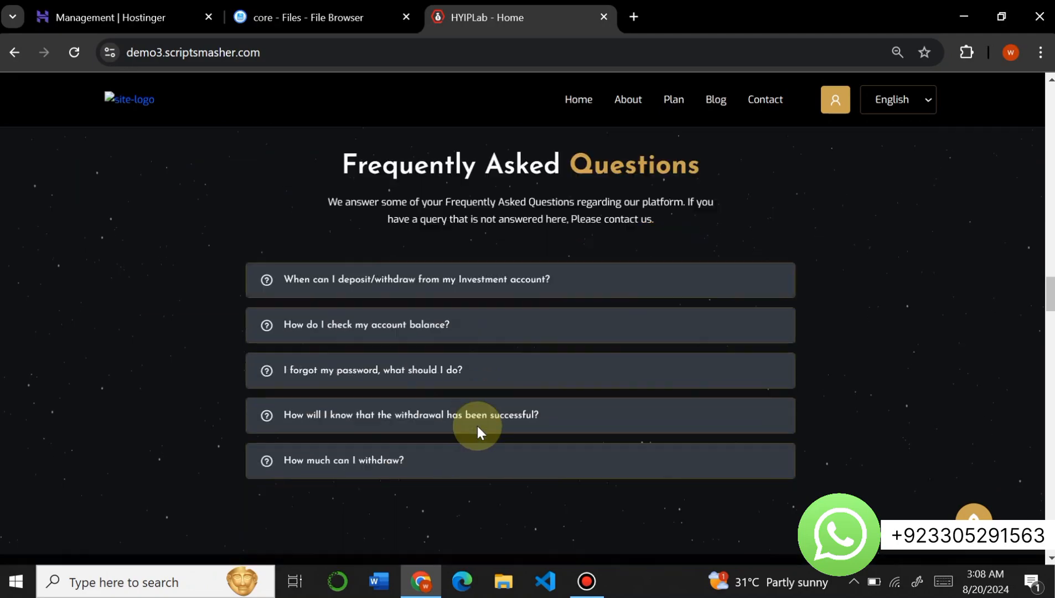
{"action": "scroll", "coordinate": [477, 425], "scroll_direction": "down", "scroll_amount": 20}
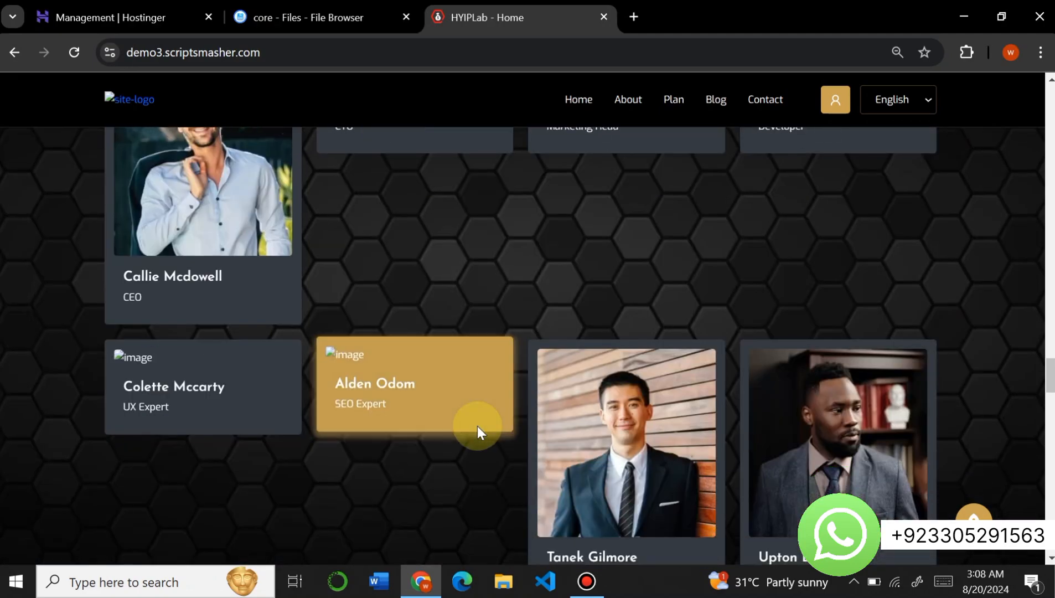
{"action": "scroll", "coordinate": [477, 427], "scroll_direction": "down", "scroll_amount": 20}
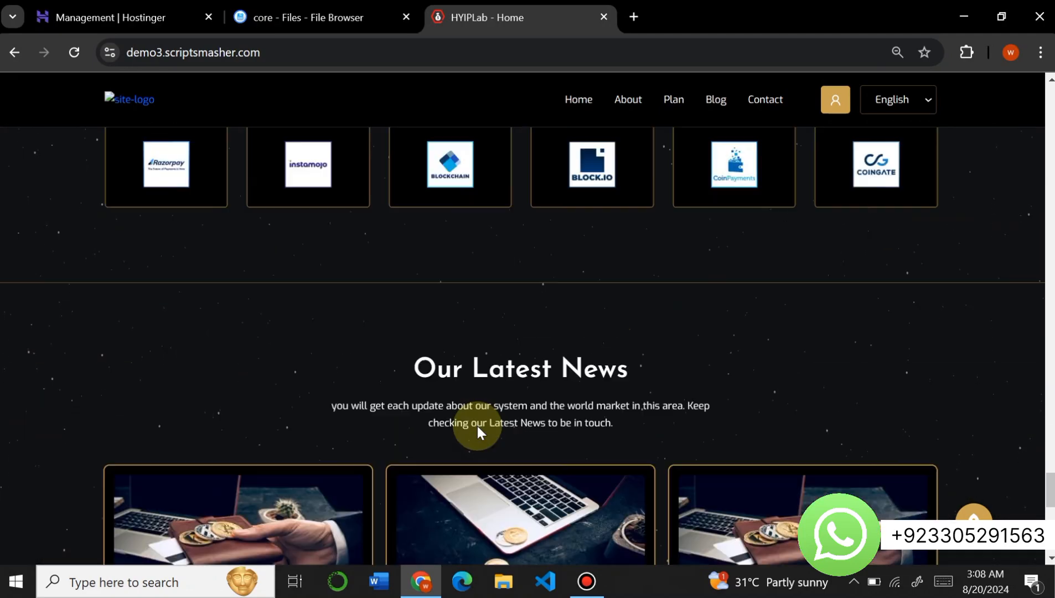
{"action": "scroll", "coordinate": [478, 432], "scroll_direction": "down", "scroll_amount": 10}
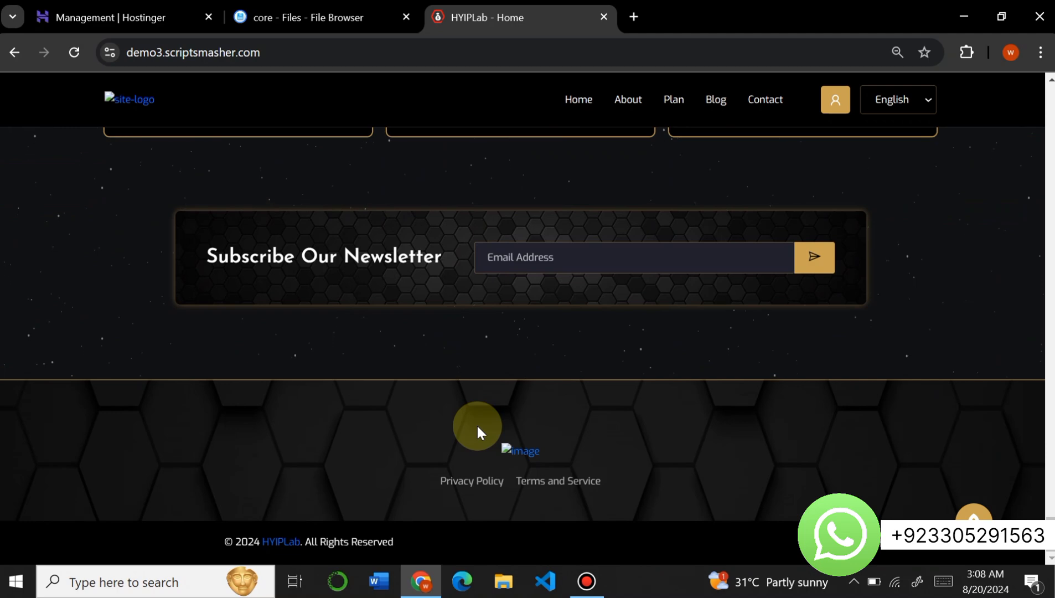
{"action": "scroll", "coordinate": [477, 425], "scroll_direction": "up", "scroll_amount": 20}
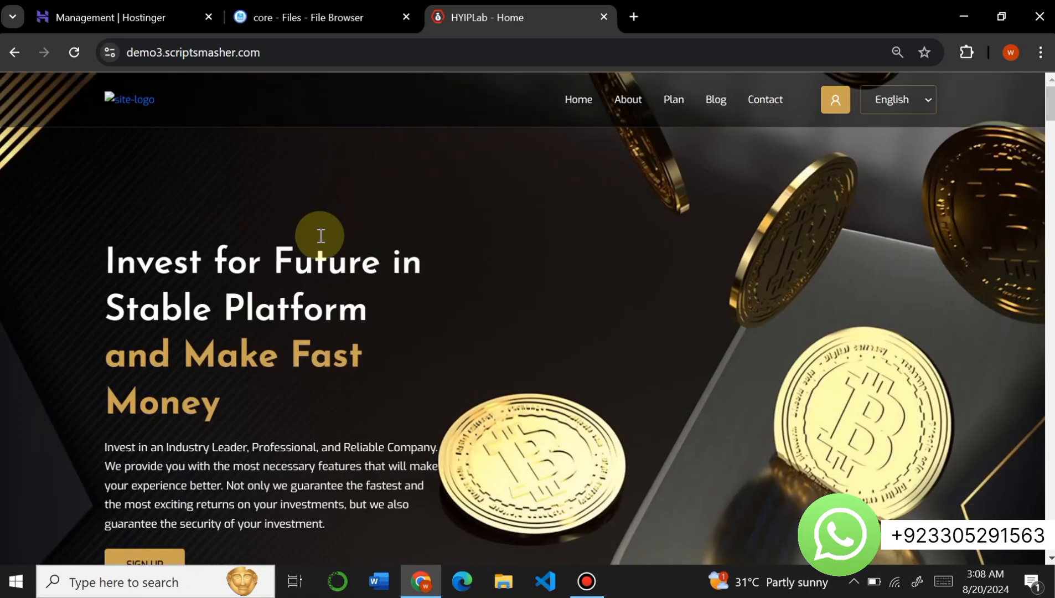
- Highlight the site logo in the homepage header to inspect it
{"action": "left_click_drag", "start_coordinate": [192, 109], "coordinate": [81, 86]}
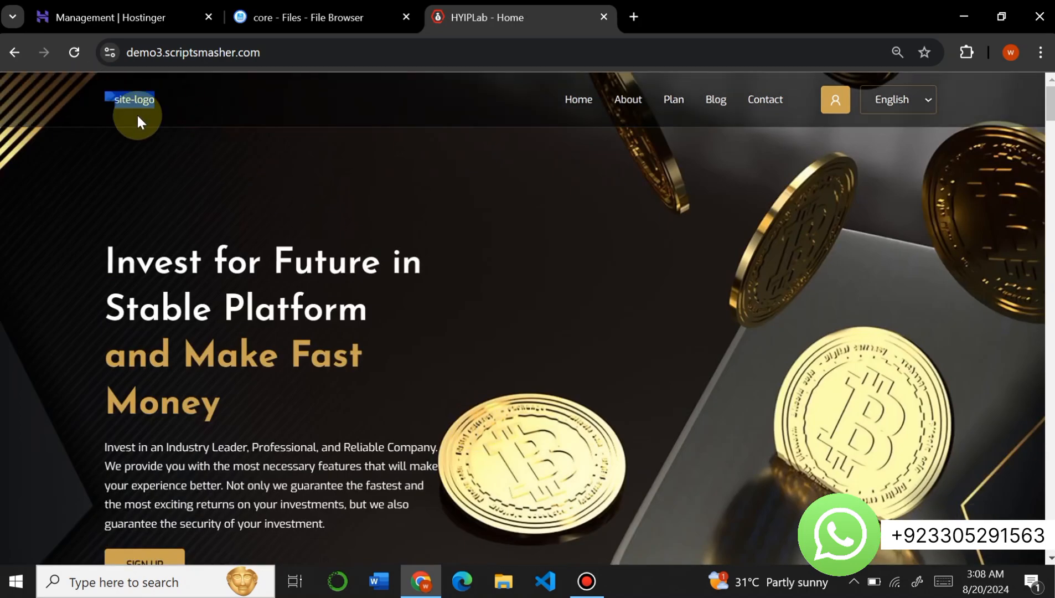
{"action": "left_click", "coordinate": [215, 168]}
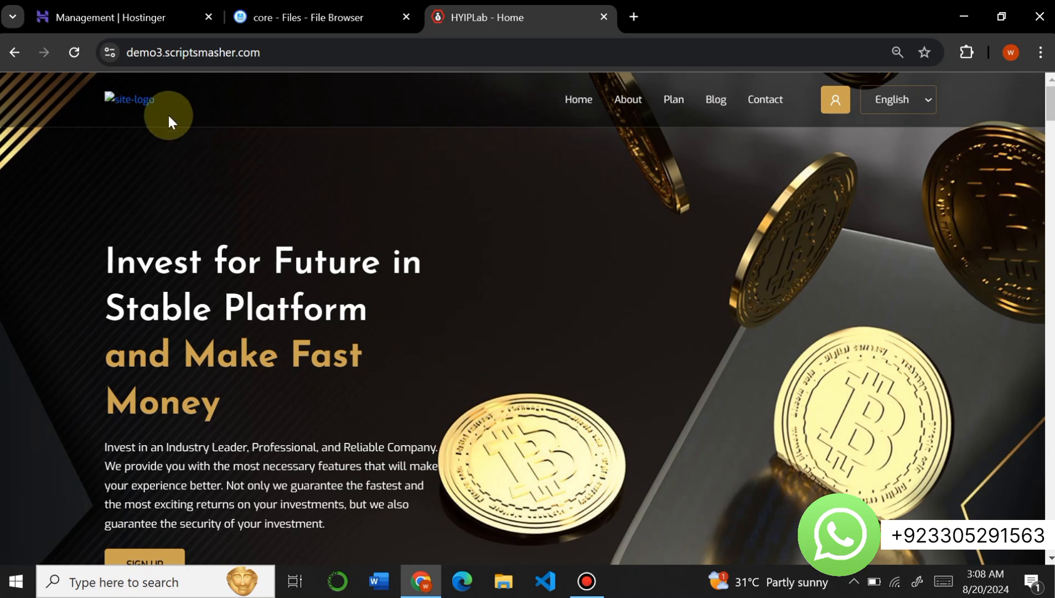
{"action": "left_click_drag", "start_coordinate": [169, 116], "coordinate": [93, 89]}
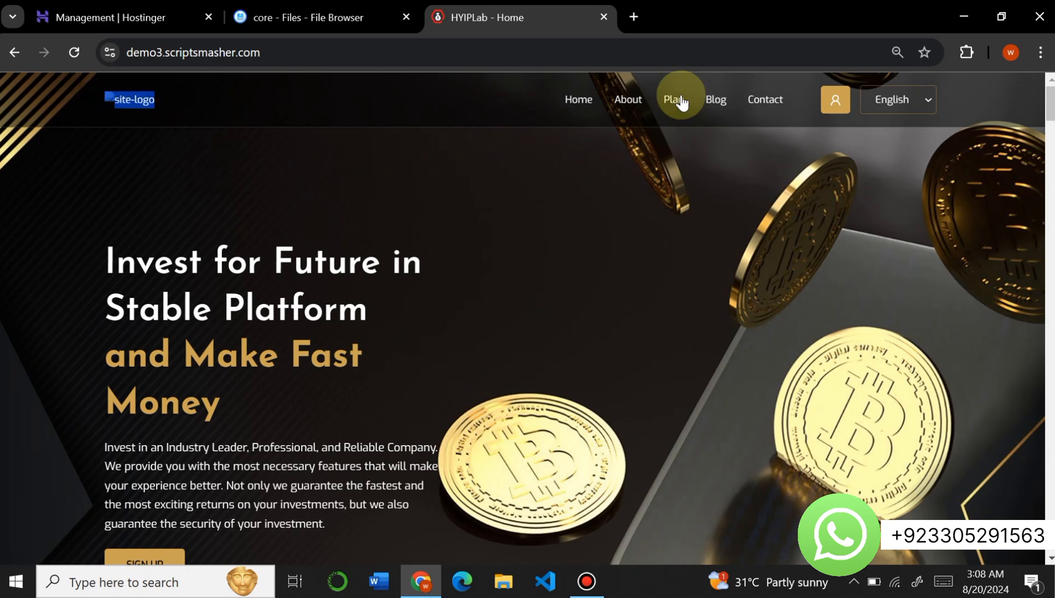
- View the user login page, return to the homepage and look through its sections again
{"action": "left_click", "coordinate": [834, 106]}
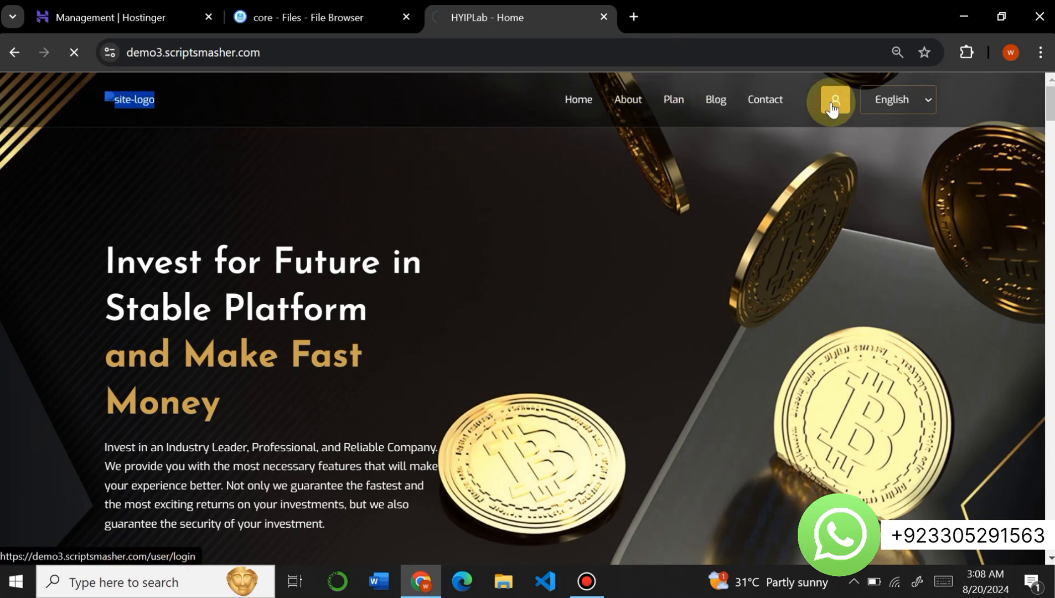
{"action": "scroll", "coordinate": [236, 246], "scroll_direction": "down", "scroll_amount": 5}
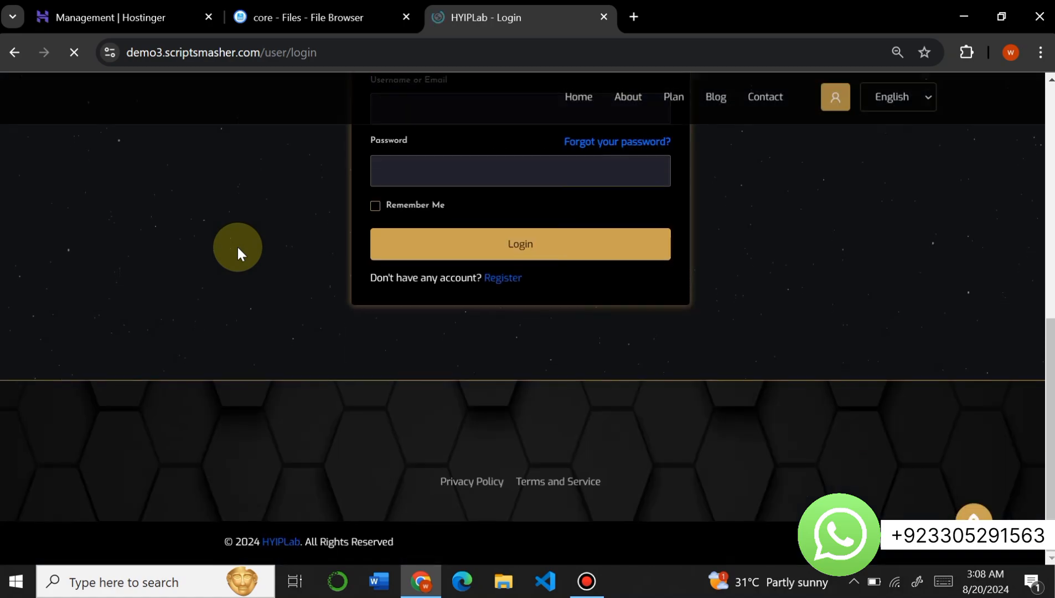
{"action": "left_click", "coordinate": [13, 53]}
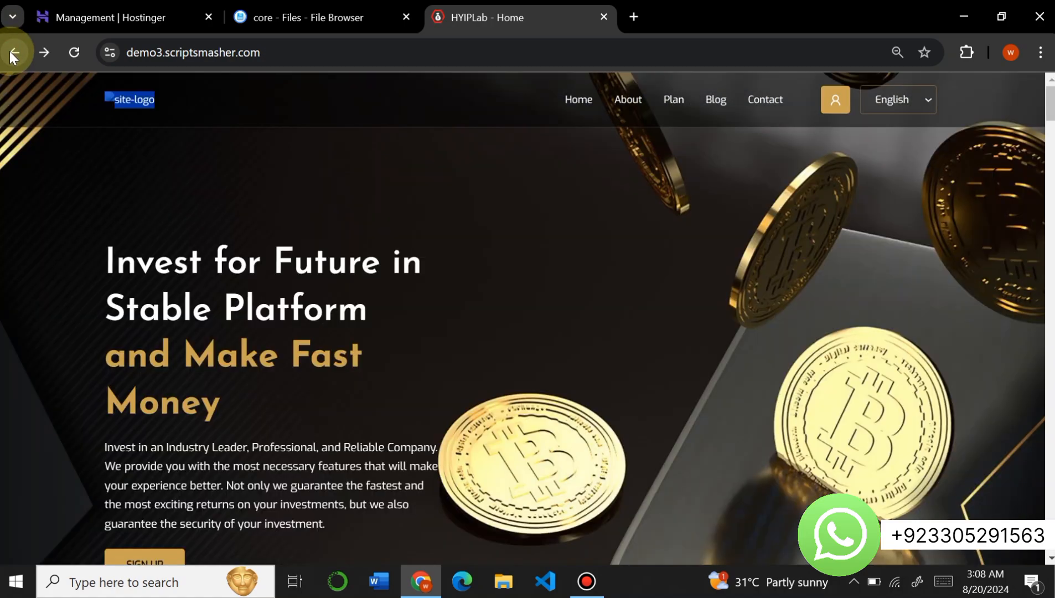
{"action": "scroll", "coordinate": [261, 340], "scroll_direction": "down", "scroll_amount": 15}
{"action": "scroll", "coordinate": [263, 341], "scroll_direction": "down", "scroll_amount": 20}
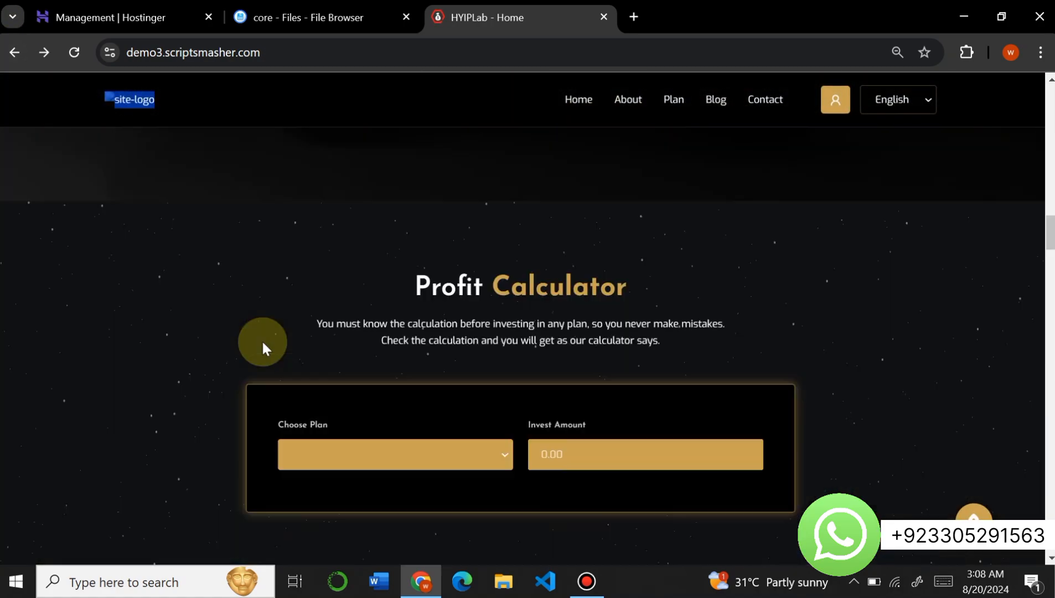
{"action": "scroll", "coordinate": [262, 341], "scroll_direction": "up", "scroll_amount": 20}
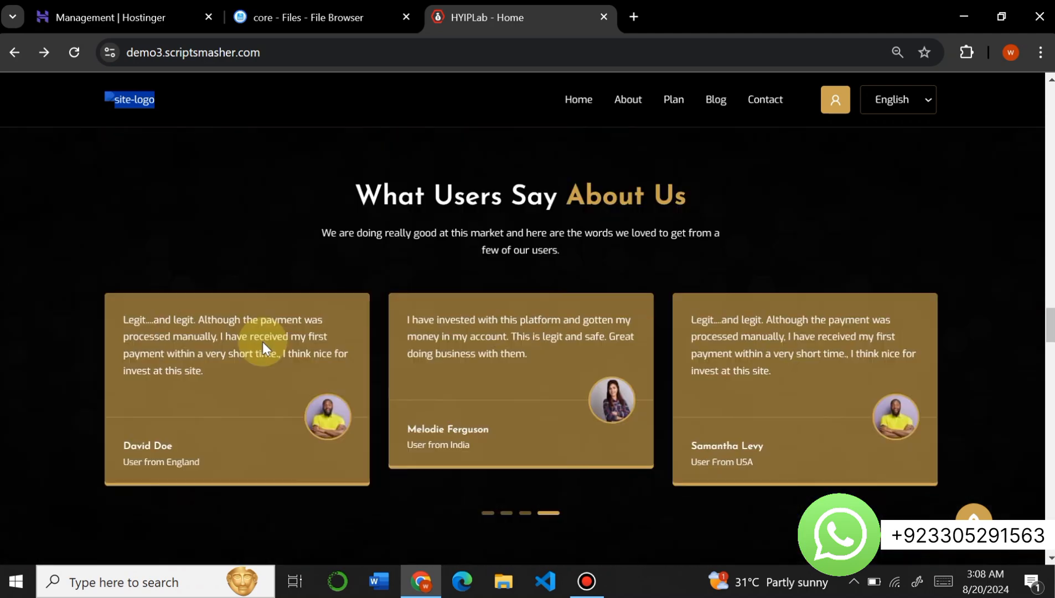
{"action": "scroll", "coordinate": [264, 342], "scroll_direction": "down", "scroll_amount": 1}
{"action": "scroll", "coordinate": [264, 342], "scroll_direction": "down", "scroll_amount": 1}
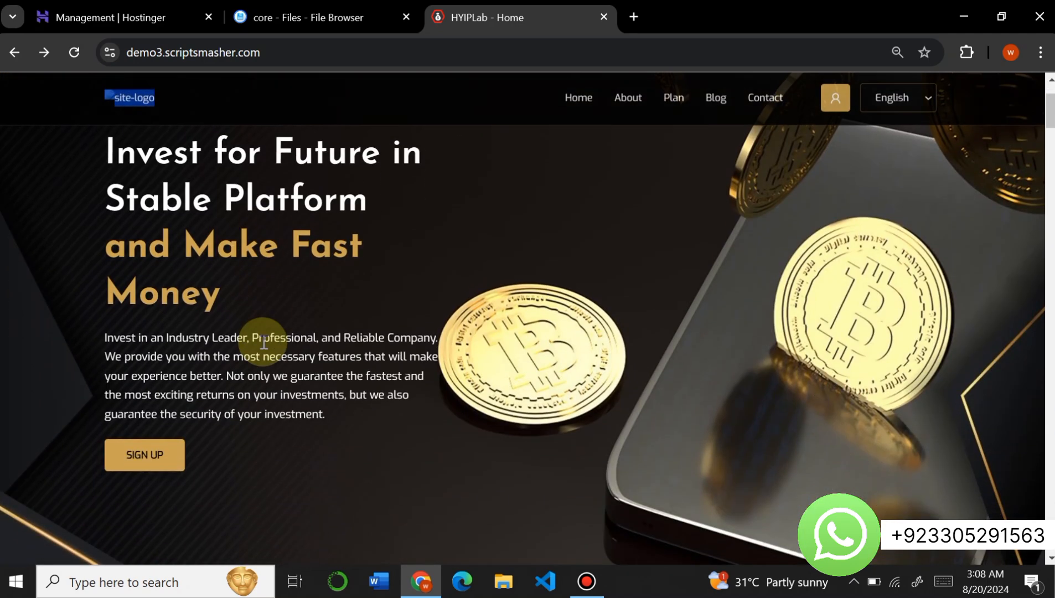